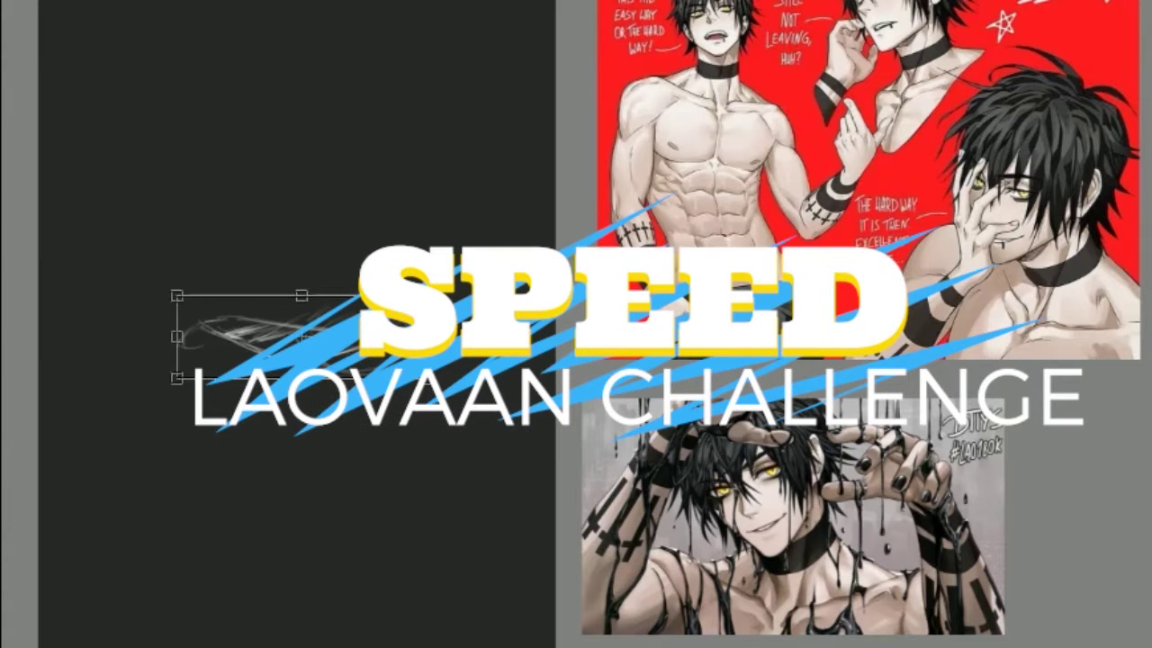
- Scale up the small scribble and extend the figure's gesture outline down the canvas
drag(198, 360, 276, 317)
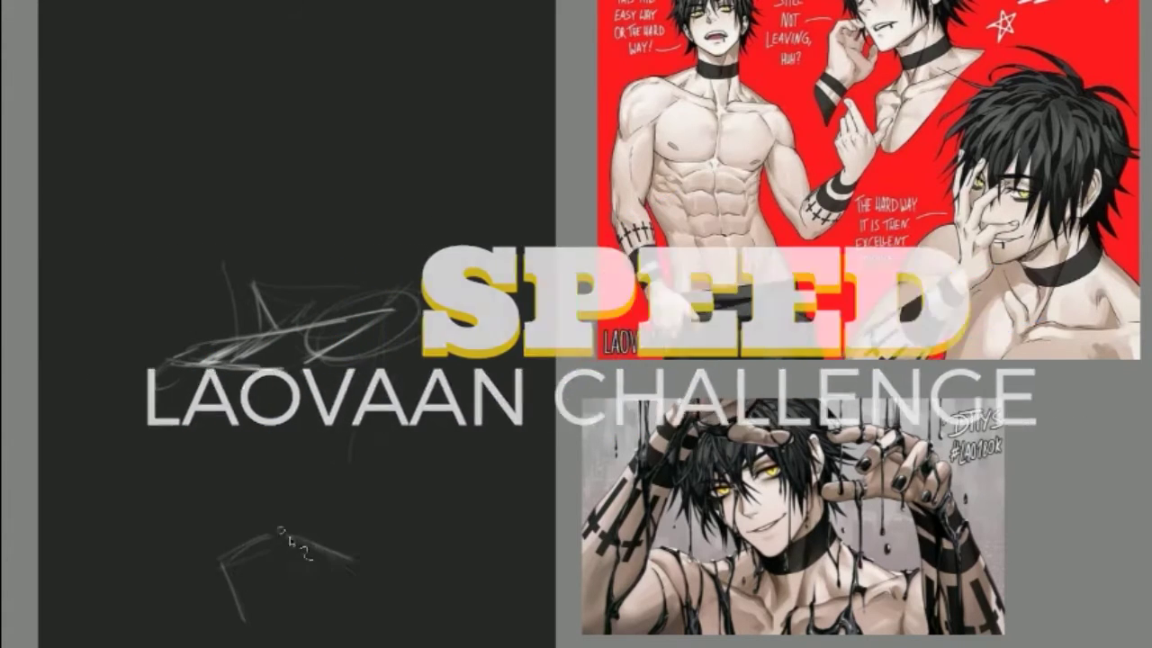
mouse_move(180, 378)
mouse_down()
mouse_move(260, 599)
mouse_move(225, 549)
mouse_move(347, 585)
mouse_up()
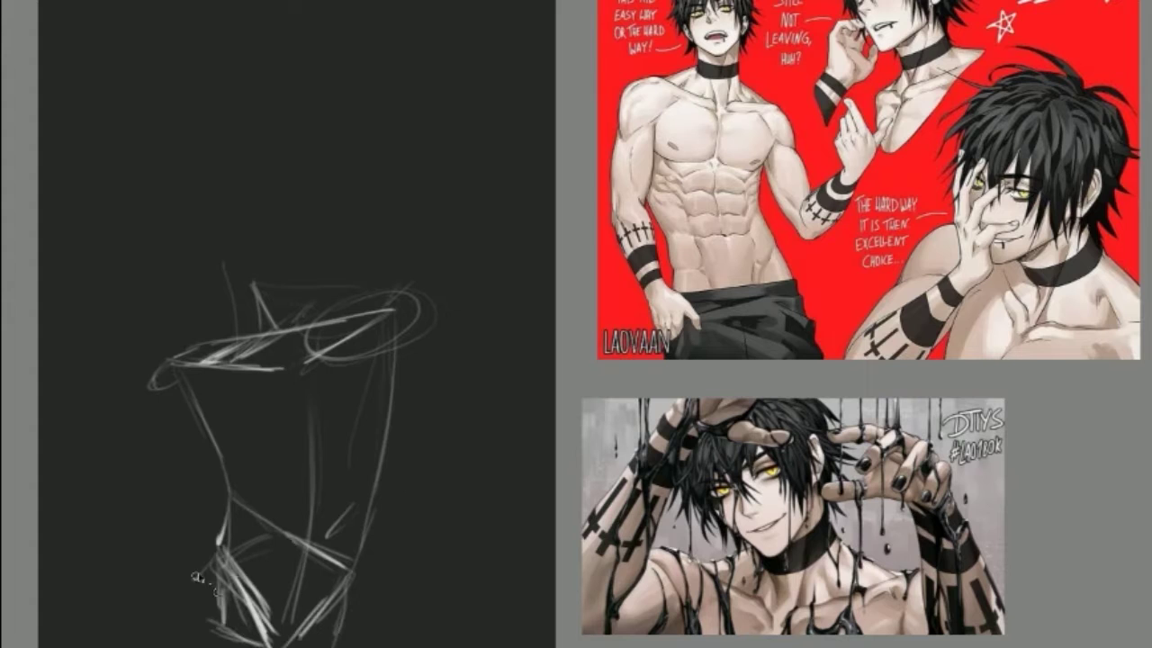
- Sketch the lower torso and hip lines plus shoulder circles and chest lines, then mirror to check
drag(297, 621, 360, 567)
mouse_move(232, 376)
mouse_down()
mouse_move(258, 498)
mouse_move(297, 378)
mouse_up()
drag(396, 306, 360, 360)
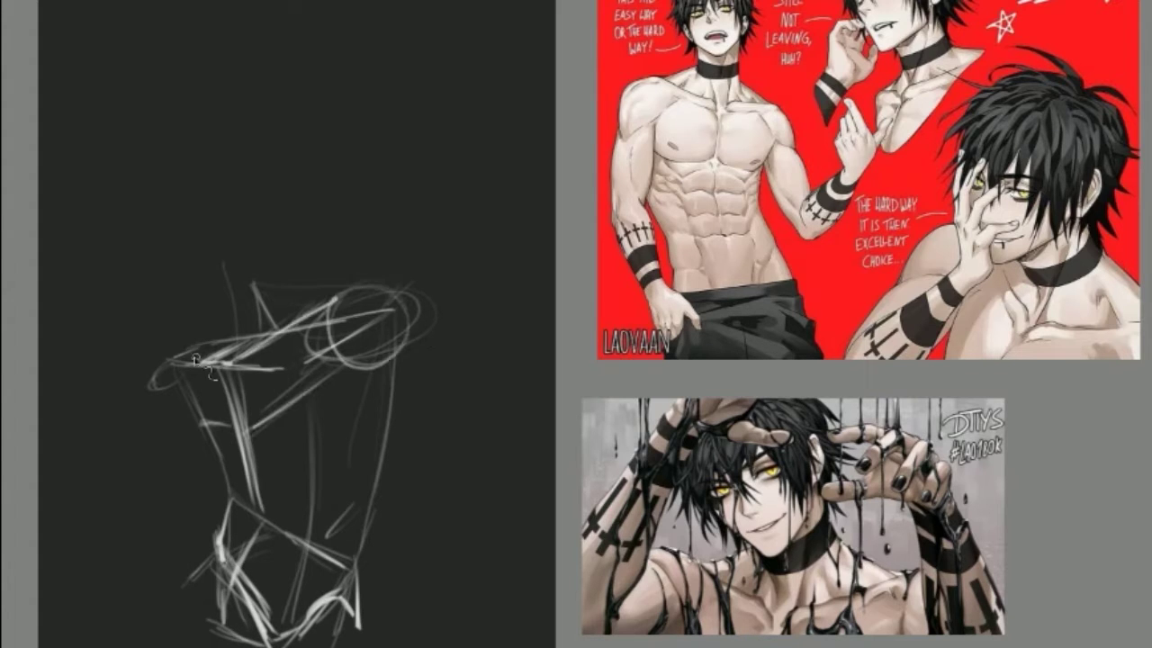
drag(189, 360, 171, 405)
drag(360, 306, 315, 405)
key(m)
scroll(450, 378, up, 1)
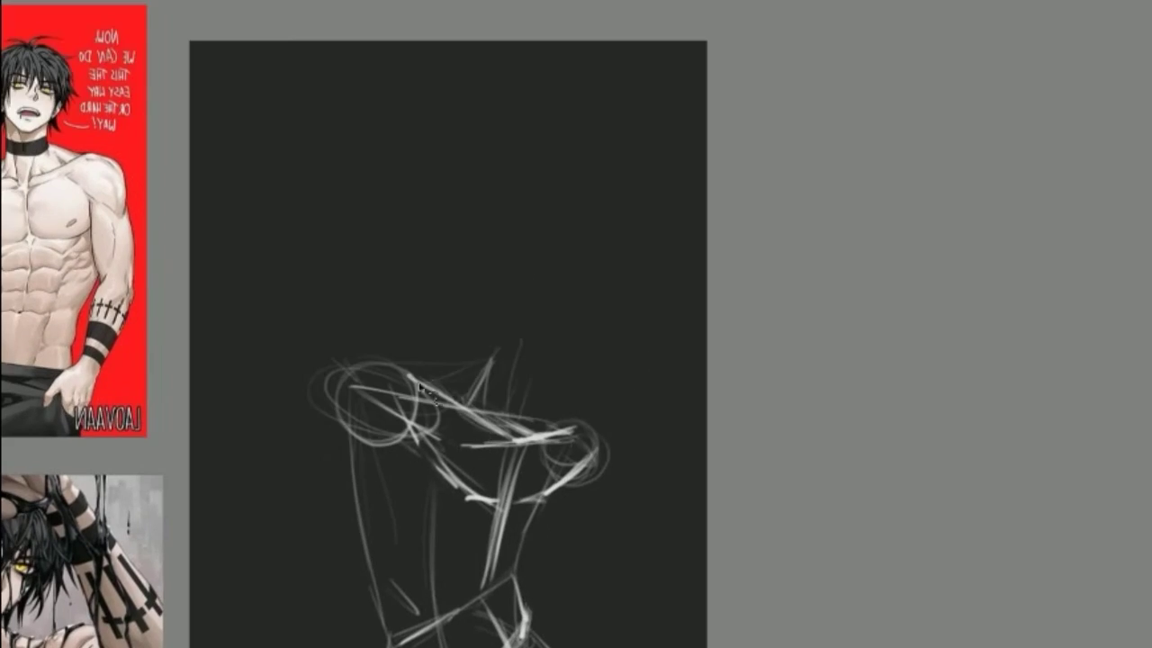
- Add strokes at the shoulders and neck and a head circle above them
drag(391, 365, 500, 342)
drag(531, 360, 562, 423)
mouse_move(365, 360)
mouse_down()
mouse_move(459, 351)
mouse_move(500, 331)
mouse_up()
drag(567, 432, 603, 473)
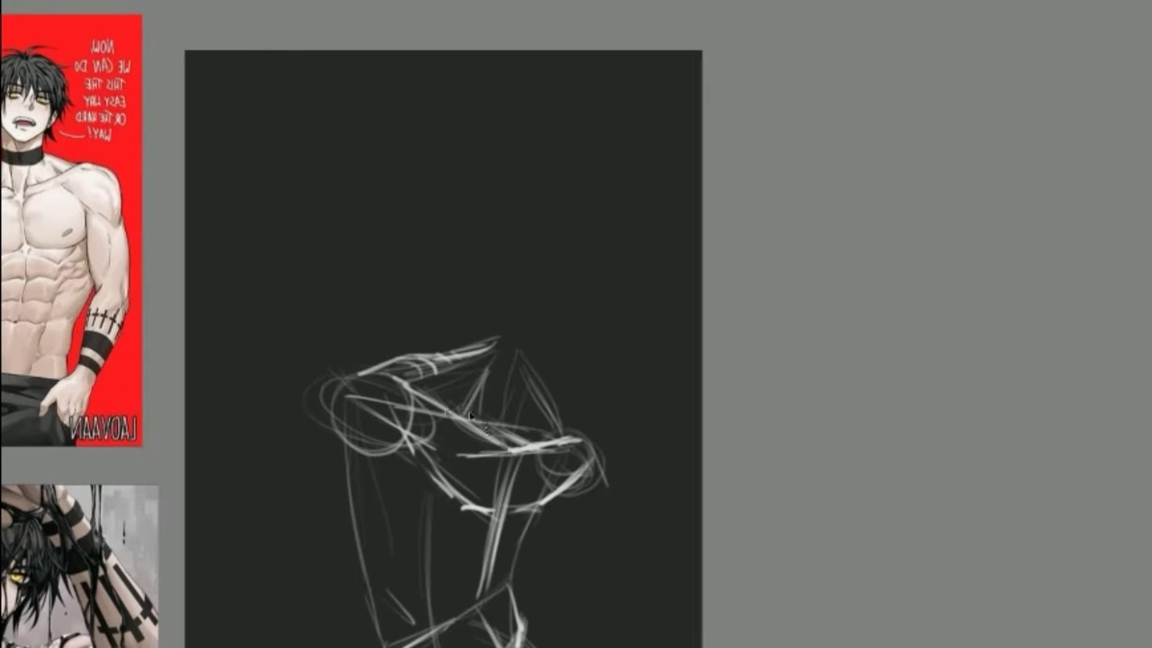
drag(414, 382, 513, 445)
drag(486, 346, 551, 334)
drag(507, 302, 531, 270)
- Undo the head and neck strokes, unmirror, and redraw strokes across the shoulders
key(ctrl+z)
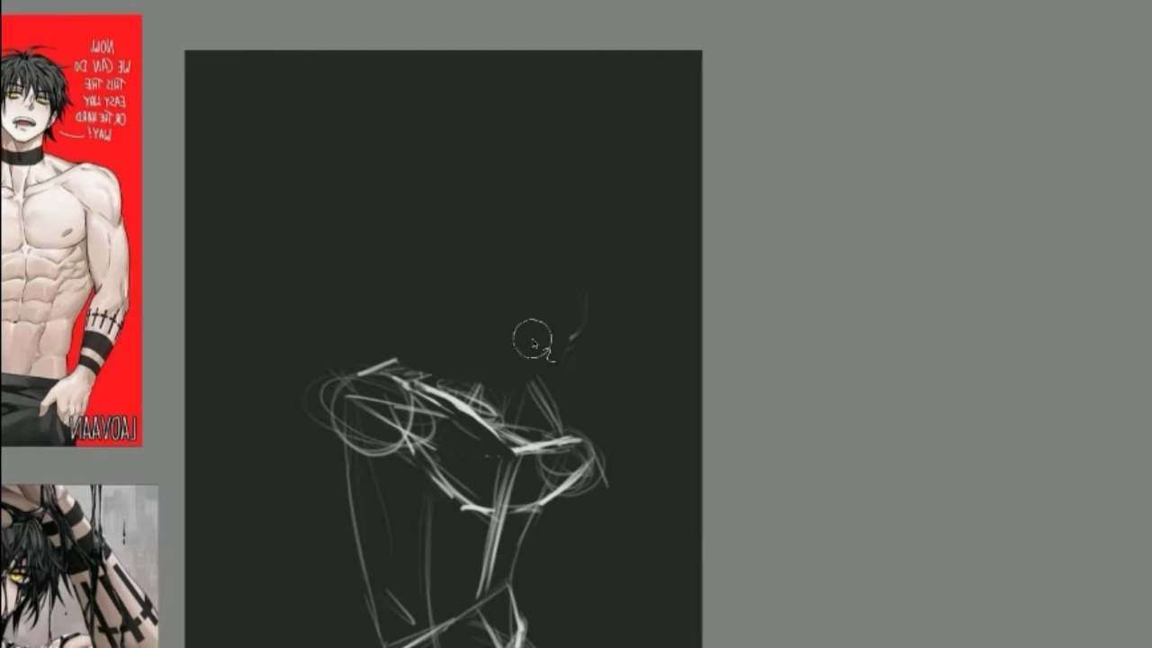
key(ctrl+z)
key(m)
mouse_move(899, 357)
mouse_down()
mouse_move(494, 316)
mouse_move(579, 386)
mouse_up()
drag(378, 324, 315, 400)
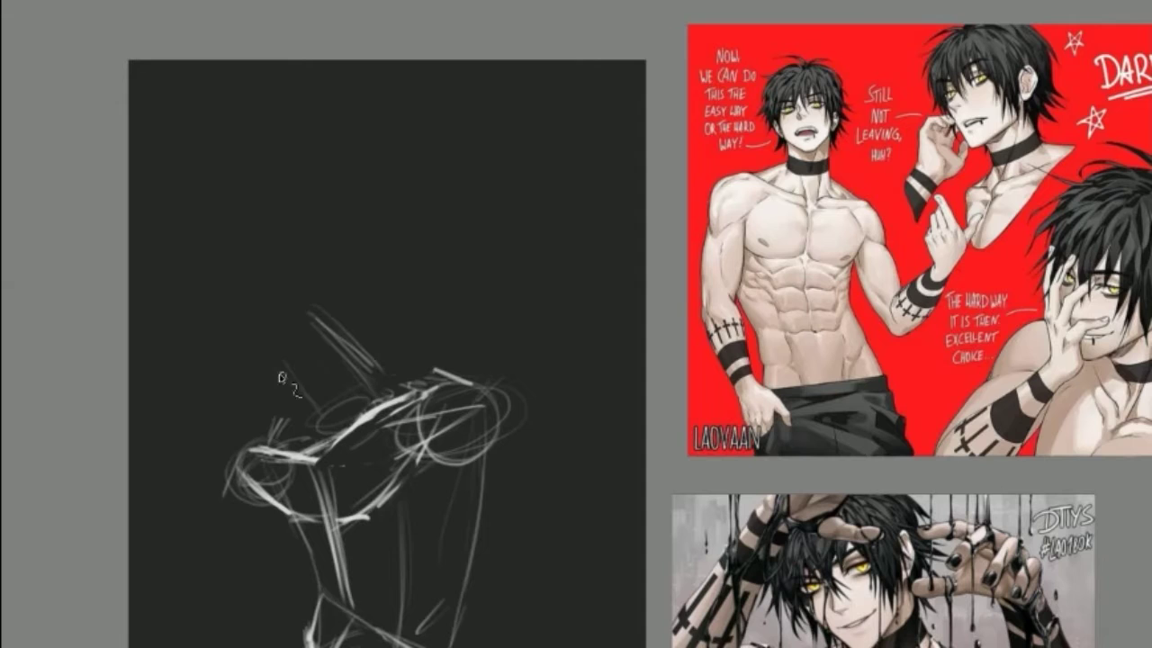
drag(326, 352, 270, 416)
drag(378, 373, 454, 387)
drag(297, 414, 218, 337)
mouse_move(351, 310)
mouse_down()
mouse_move(209, 385)
mouse_move(324, 319)
mouse_up()
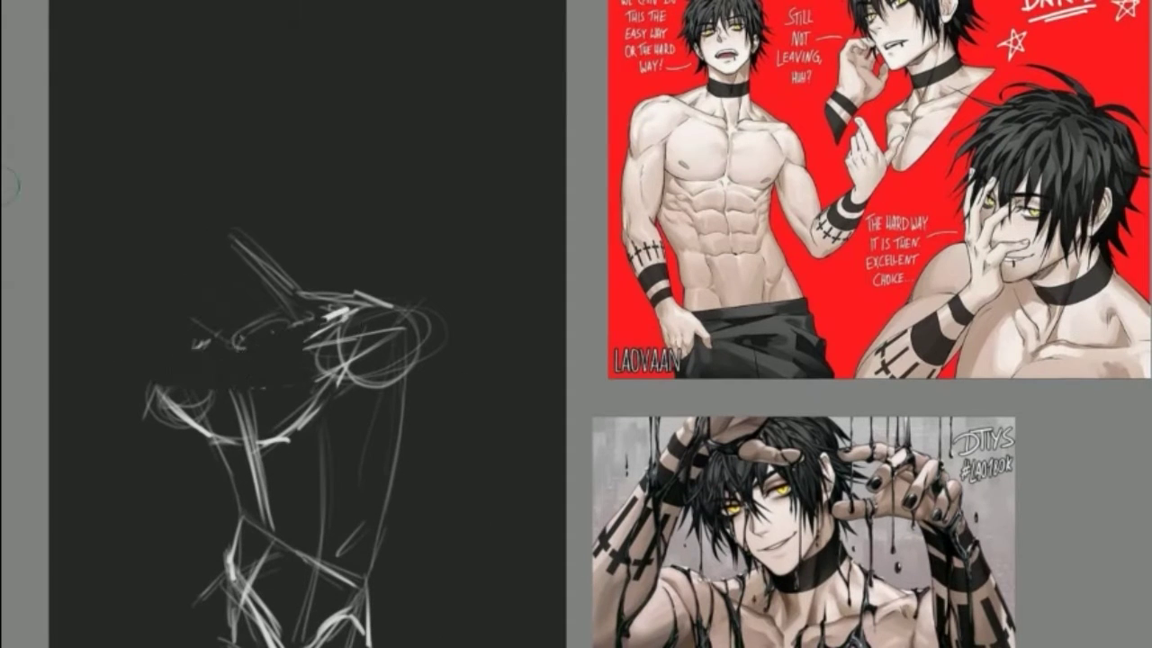
- Sketch the shoulder plane, neck cylinder, head circles and a head-to-shoulder line
drag(171, 360, 378, 306)
mouse_move(270, 310)
mouse_down()
mouse_move(234, 347)
mouse_move(215, 264)
mouse_up()
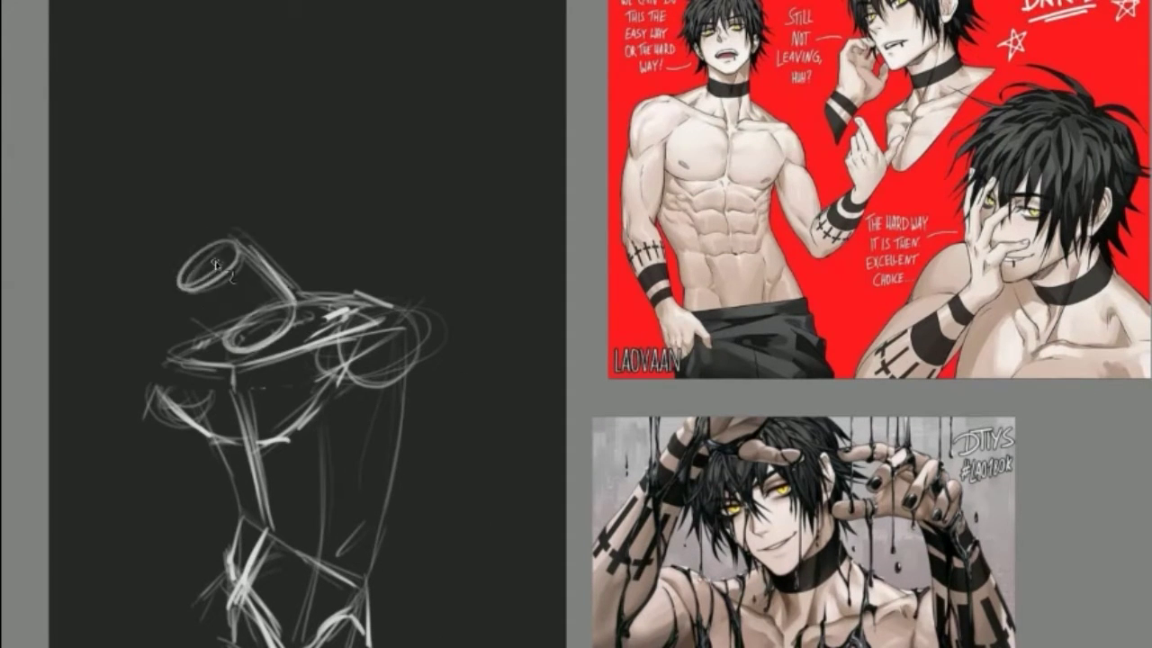
mouse_move(198, 171)
mouse_down()
mouse_move(144, 270)
mouse_move(126, 252)
mouse_up()
drag(135, 252, 207, 333)
drag(189, 229, 144, 270)
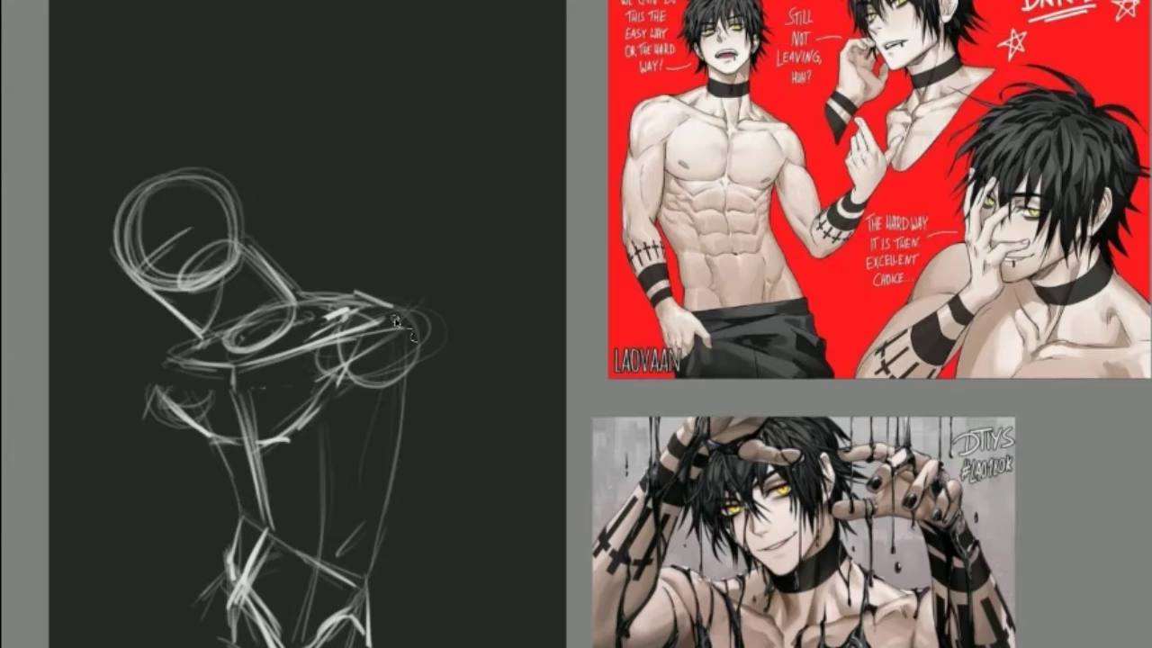
drag(306, 155, 342, 151)
mouse_move(247, 113)
mouse_down()
mouse_move(320, 107)
mouse_move(311, 71)
mouse_move(396, 94)
mouse_move(387, 112)
mouse_up()
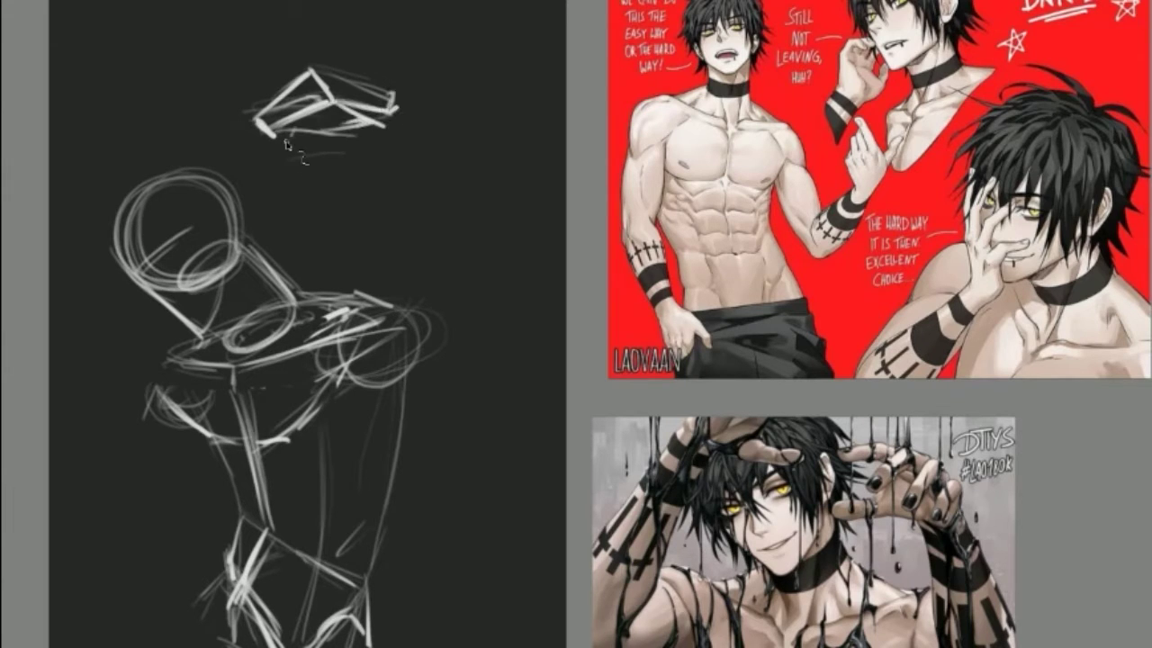
- Block in a box-shaped head plane, a curved arc and small facial-feature ovals
drag(266, 157, 338, 135)
drag(396, 76, 441, 167)
drag(247, 72, 256, 56)
mouse_move(275, 54)
mouse_down()
mouse_move(315, 55)
mouse_move(270, 70)
mouse_up()
drag(202, 34, 178, 97)
drag(251, 164, 274, 148)
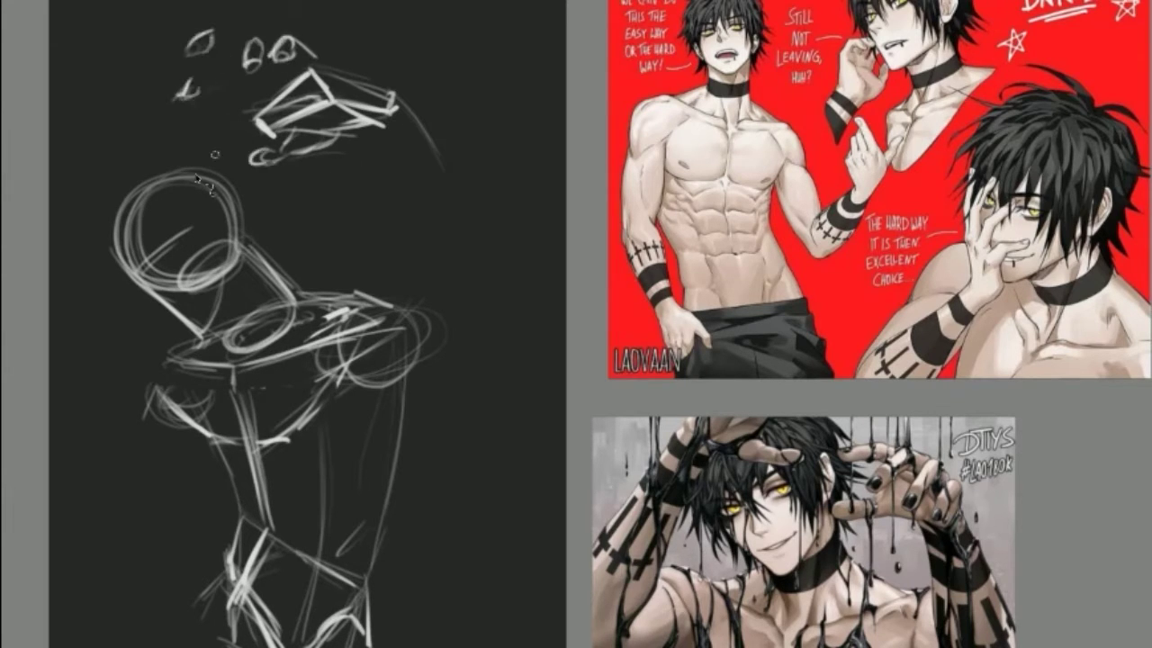
- Add a vertical torso line, right shoulder circles and a long curved back arc
drag(324, 297, 301, 414)
drag(315, 270, 396, 378)
drag(342, 306, 432, 225)
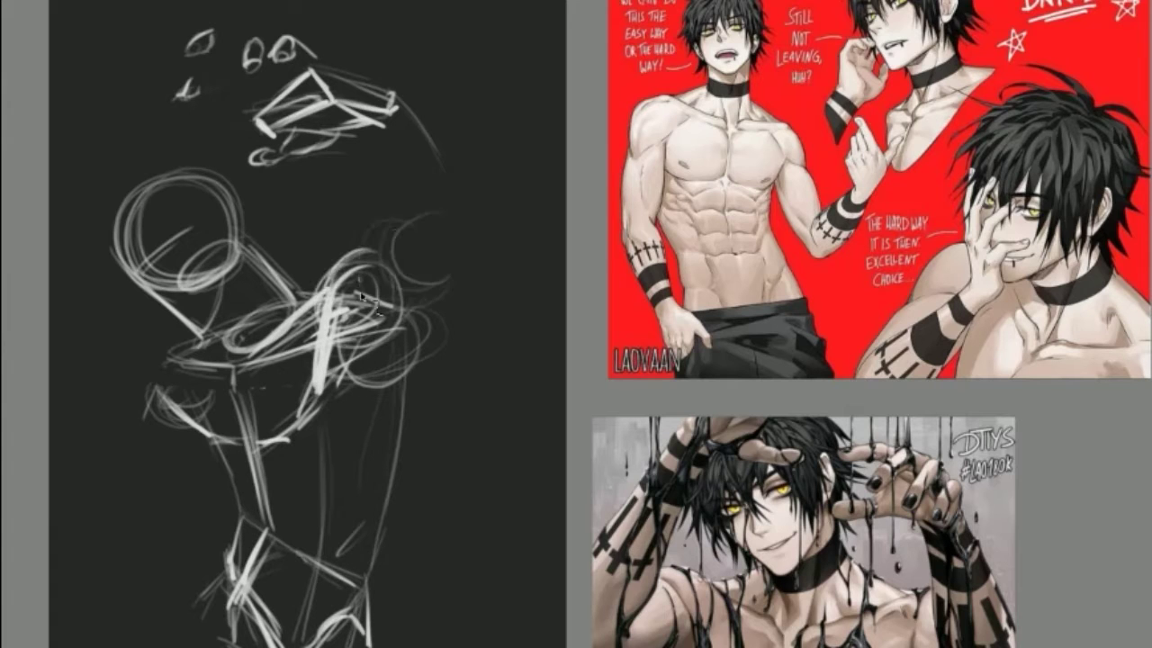
drag(378, 270, 450, 216)
drag(405, 90, 482, 243)
- Sketch the raised upper arm and forearm, then mirror the view to check proportions
drag(396, 126, 414, 270)
drag(410, 180, 472, 247)
drag(392, 148, 477, 279)
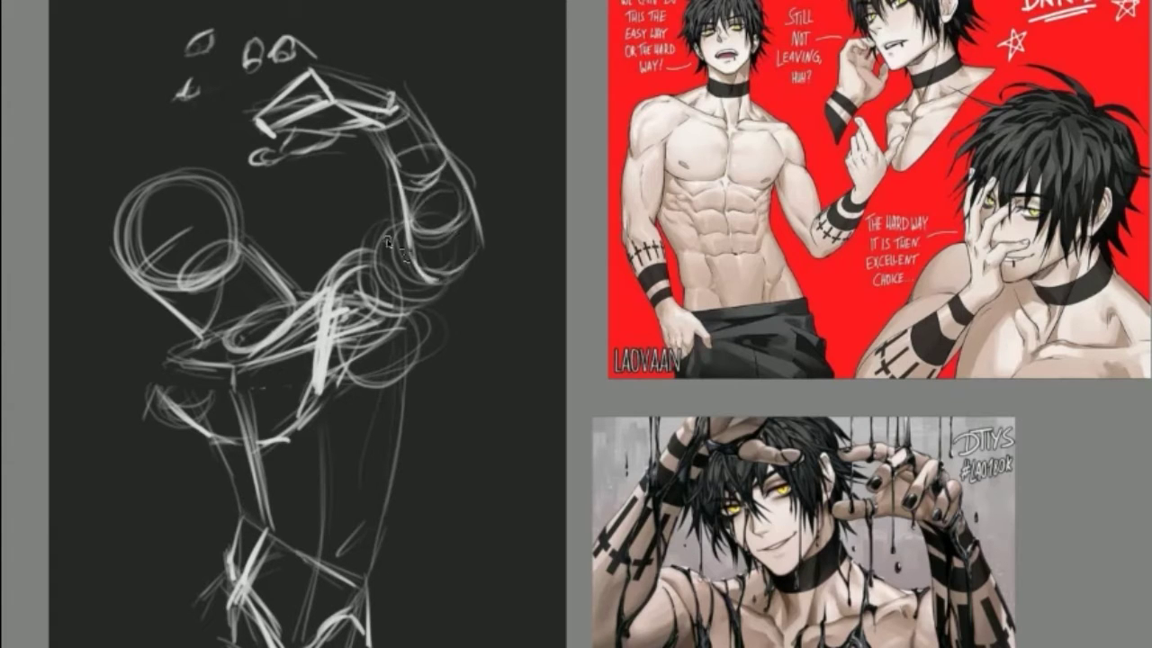
drag(419, 126, 486, 261)
key(m)
- Add strokes near the lower legs
drag(527, 405, 572, 425)
mouse_move(556, 418)
mouse_down()
mouse_move(544, 551)
mouse_move(625, 619)
mouse_up()
drag(608, 520, 628, 619)
- Sketch the lower leg contour and the hip, waist and thigh lines
mouse_move(463, 504)
mouse_down()
mouse_move(522, 524)
mouse_move(464, 607)
mouse_up()
drag(437, 265, 425, 337)
drag(396, 252, 455, 288)
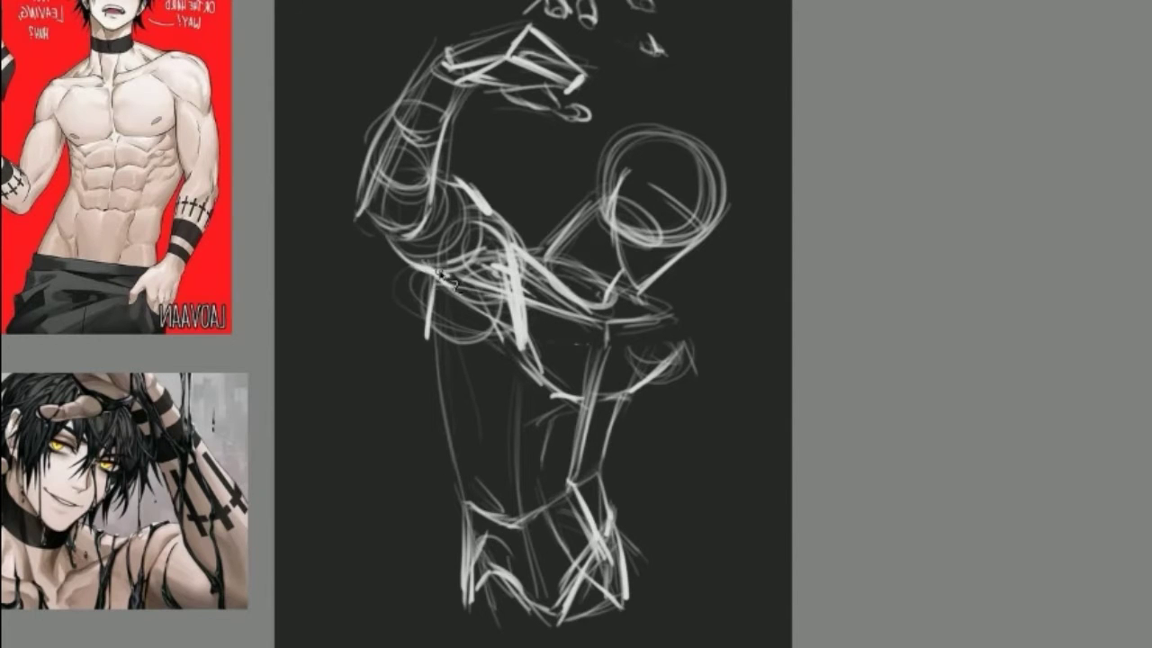
drag(430, 342, 468, 513)
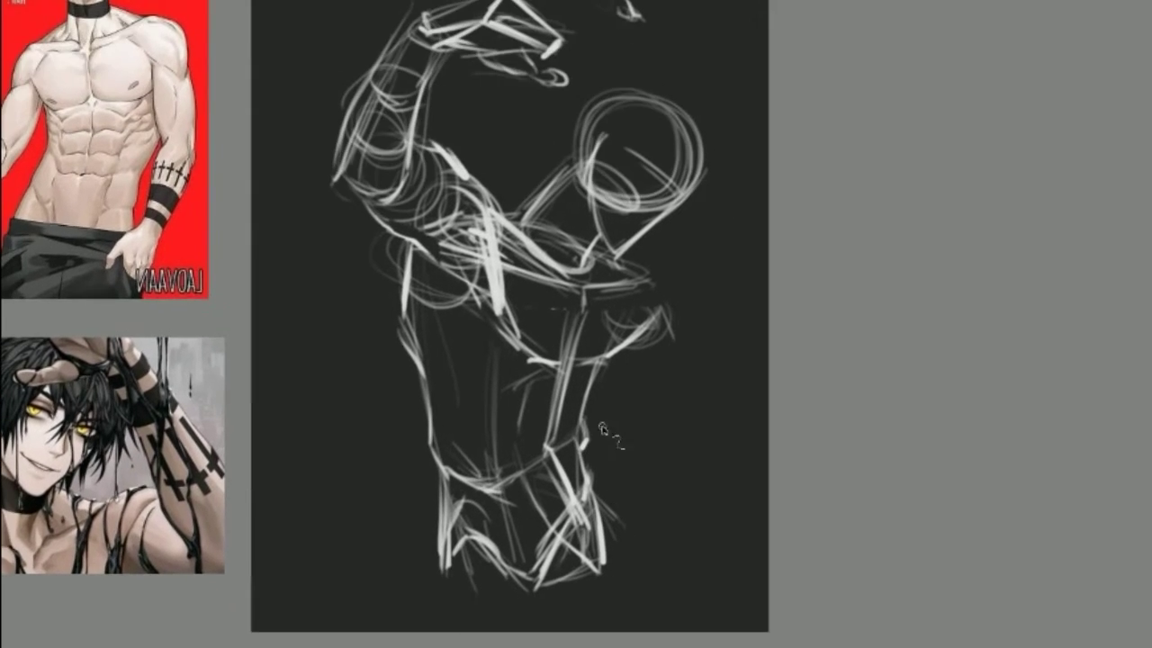
- Add oval ab shapes on the torso and circles with construction lines on the head
mouse_move(585, 411)
mouse_down()
mouse_move(581, 476)
mouse_move(529, 508)
mouse_up()
drag(558, 414, 540, 487)
drag(567, 371, 554, 445)
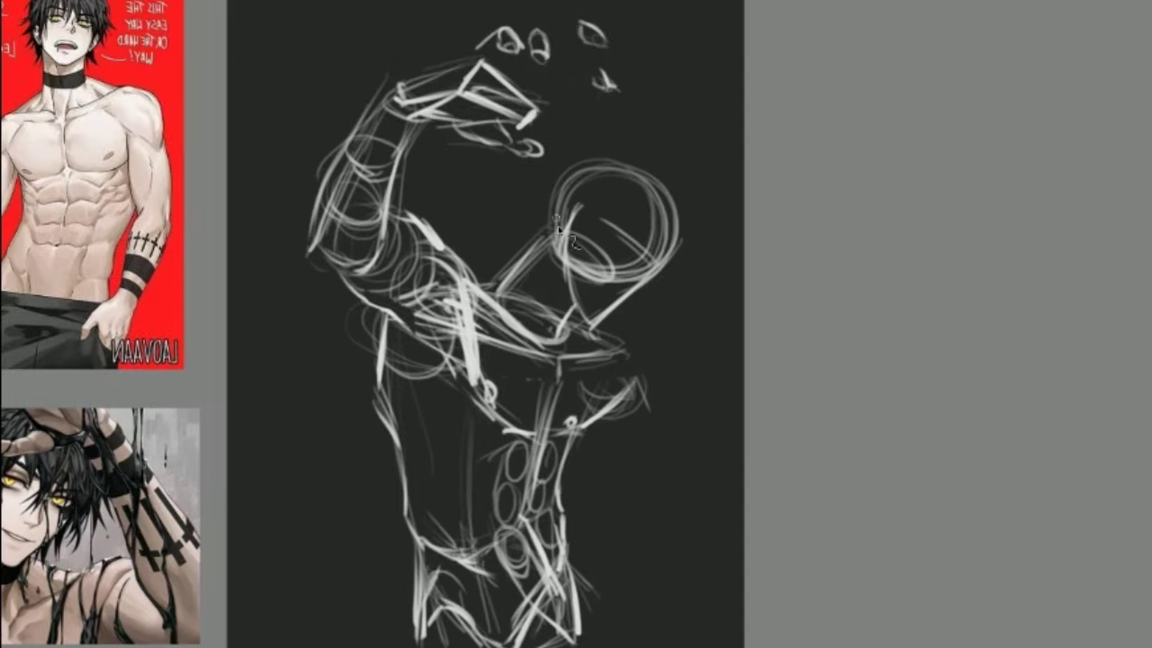
drag(565, 177, 576, 221)
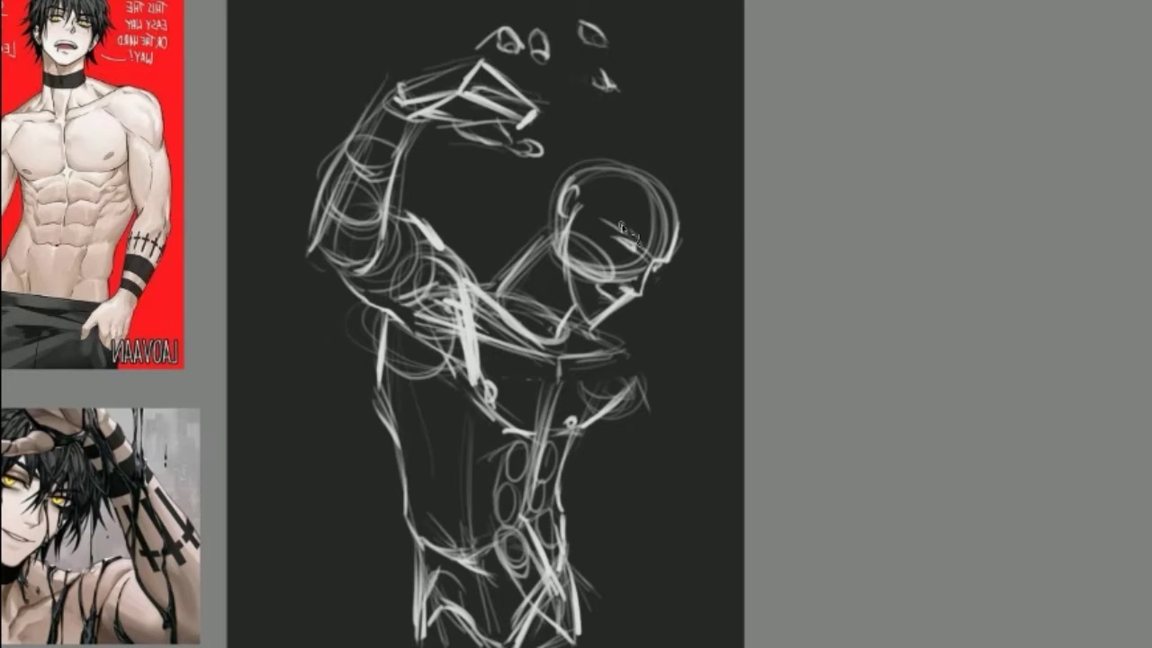
drag(565, 185, 569, 303)
- Refine the raised upper arm, then sketch the hand's fingers, thumb and palm on a flipped, rotated view
drag(407, 121, 387, 279)
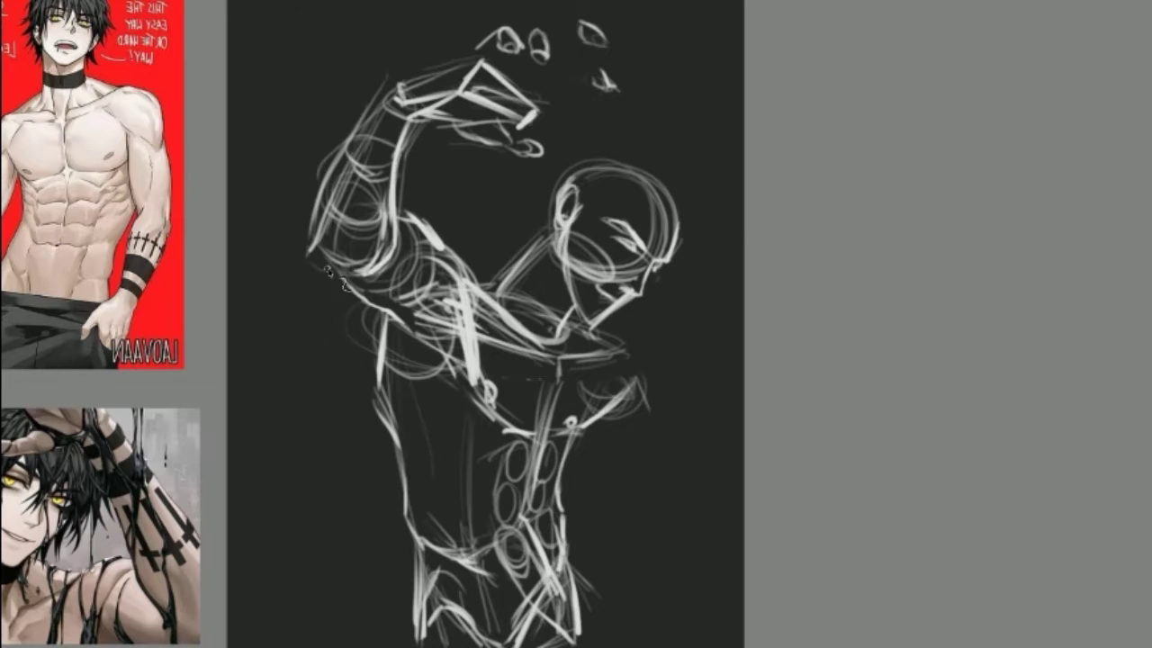
drag(310, 270, 396, 87)
drag(398, 126, 393, 245)
key(m)
key(6)
key(6)
key(6)
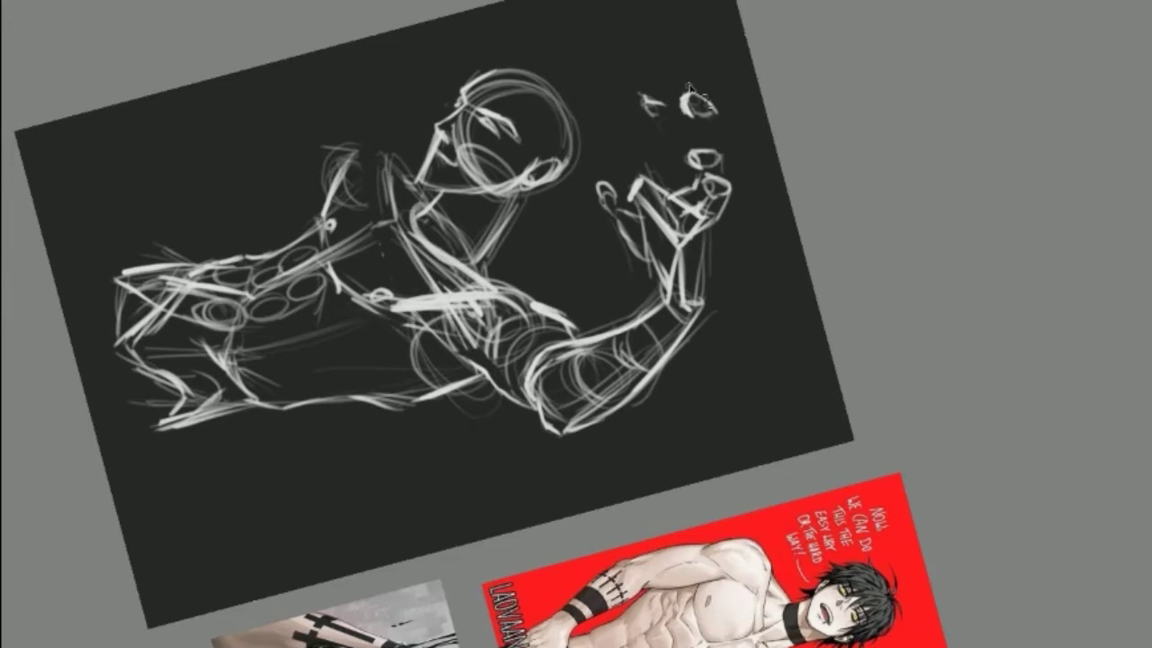
drag(666, 124, 641, 183)
drag(591, 176, 627, 258)
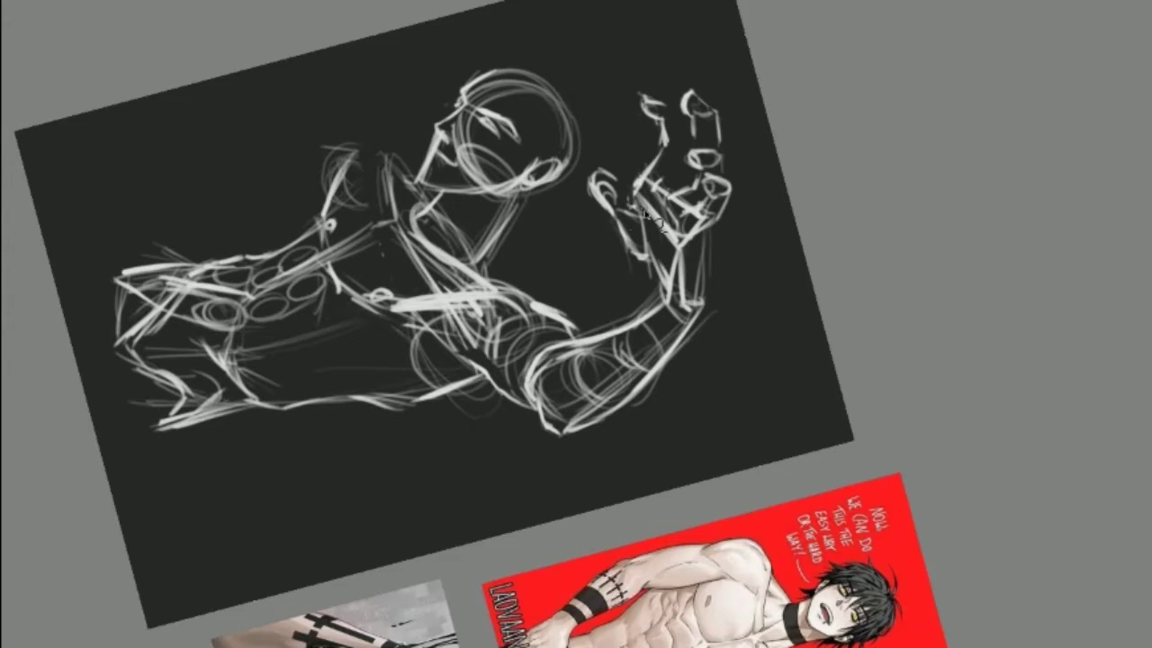
drag(655, 218, 655, 239)
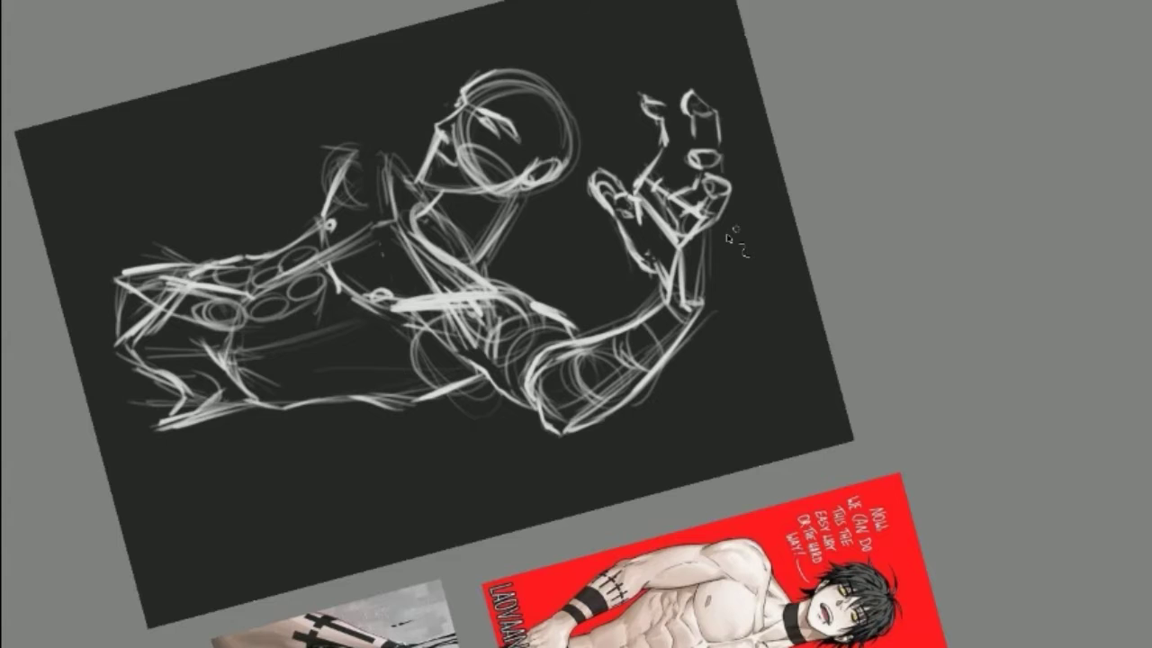
- Erase stray thumb strokes and sketch lines along the left side of the torso
key(5)
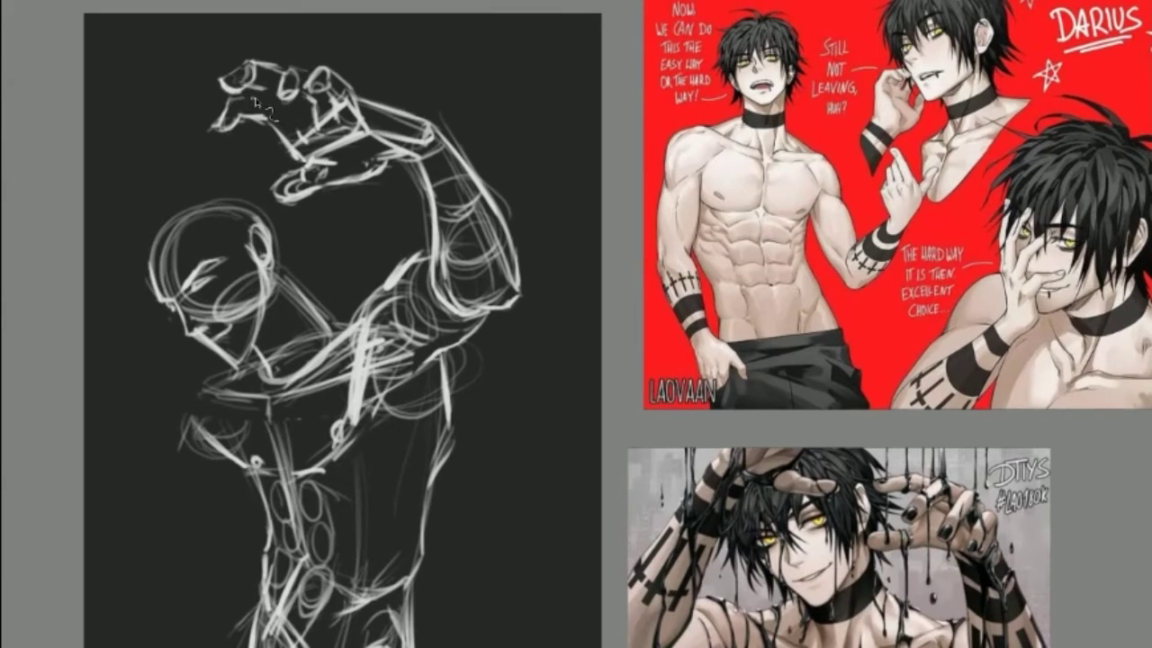
drag(216, 126, 231, 115)
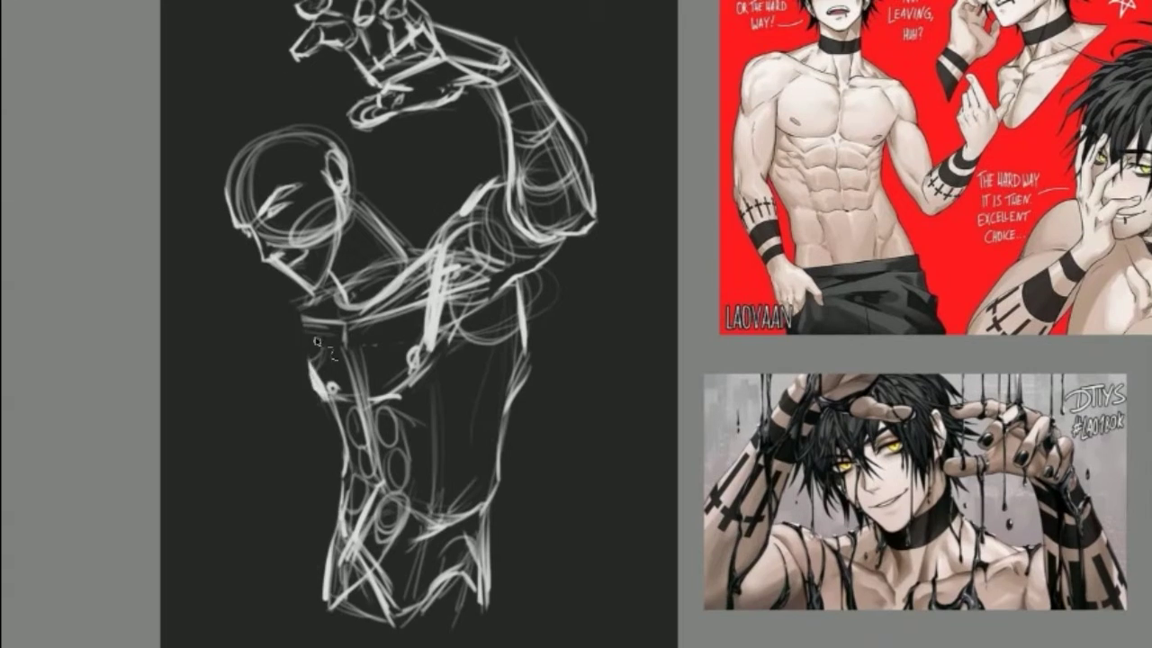
drag(306, 324, 244, 486)
drag(270, 333, 278, 470)
drag(297, 414, 310, 603)
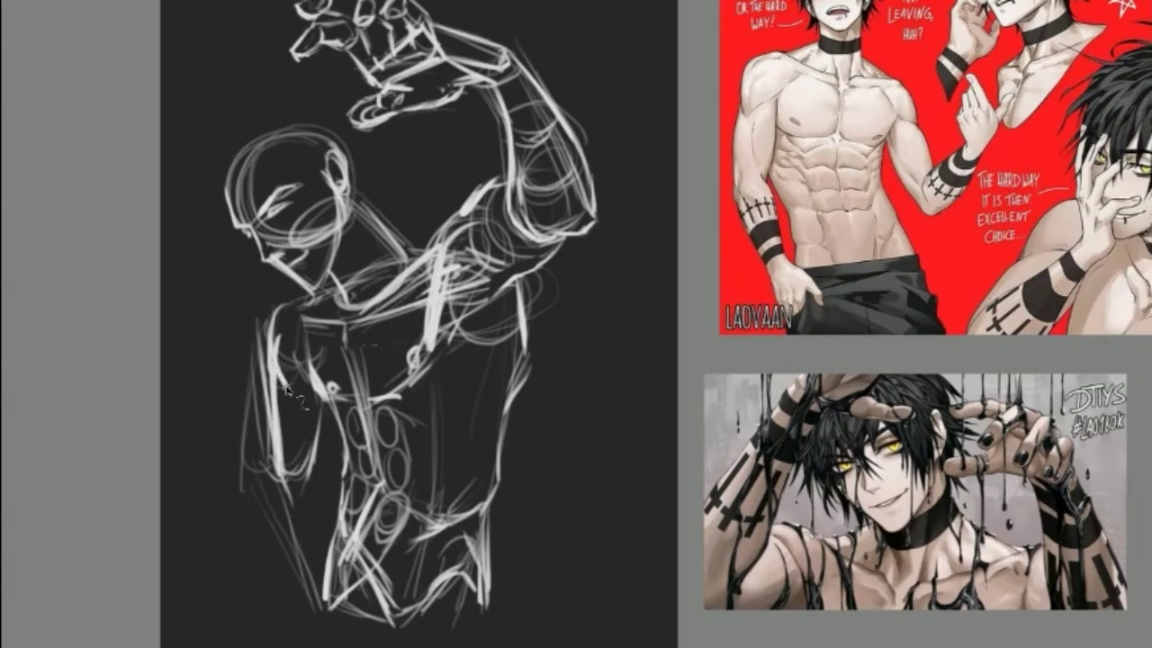
mouse_move(270, 306)
mouse_down()
mouse_move(281, 486)
mouse_move(320, 526)
mouse_move(428, 515)
mouse_up()
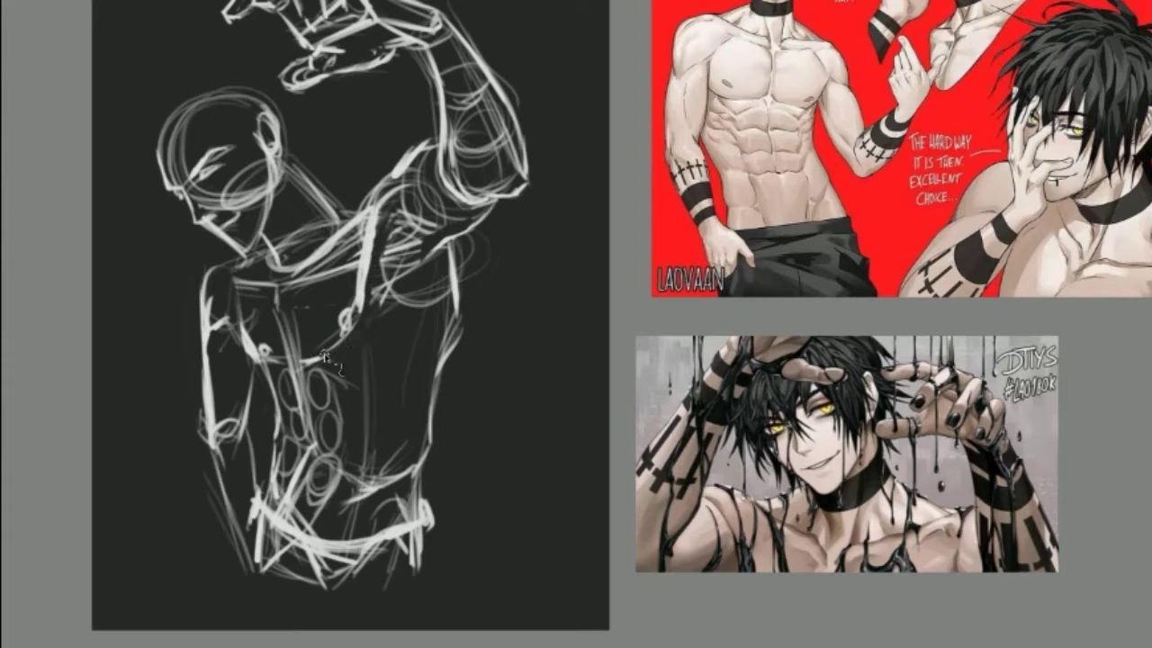
- Add chest lines under the pecs, erase stray chest strokes, and lightly mark the shoulder edge
drag(360, 310, 245, 351)
drag(279, 290, 282, 358)
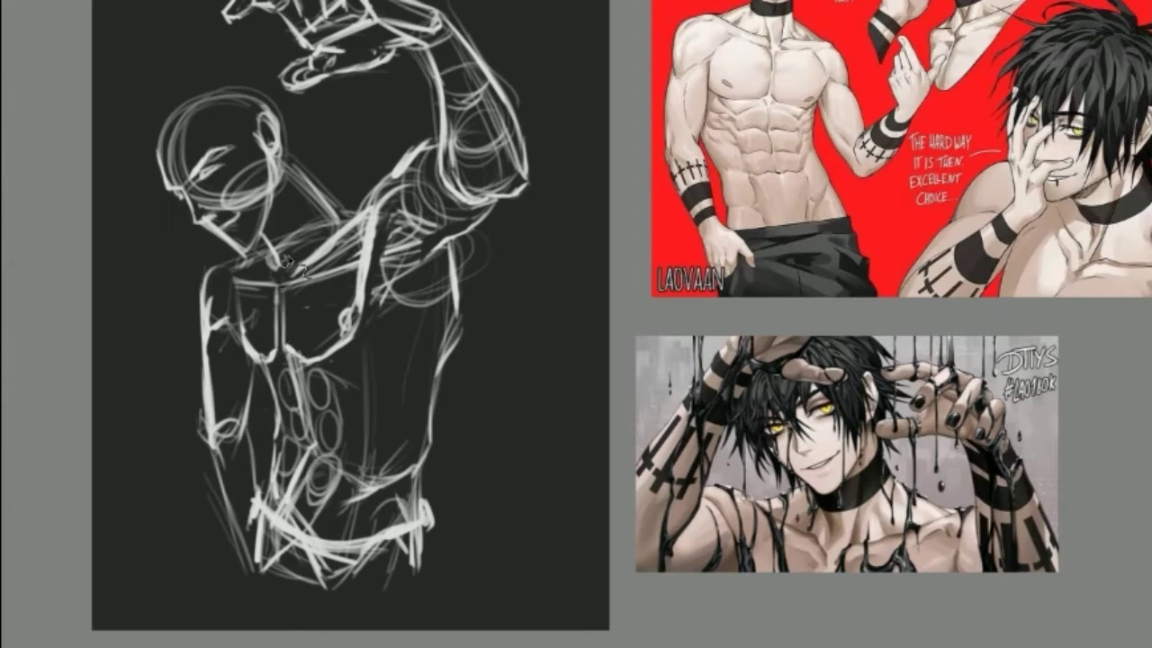
mouse_move(286, 260)
mouse_down()
mouse_move(369, 239)
mouse_move(376, 196)
mouse_move(360, 292)
mouse_move(376, 232)
mouse_up()
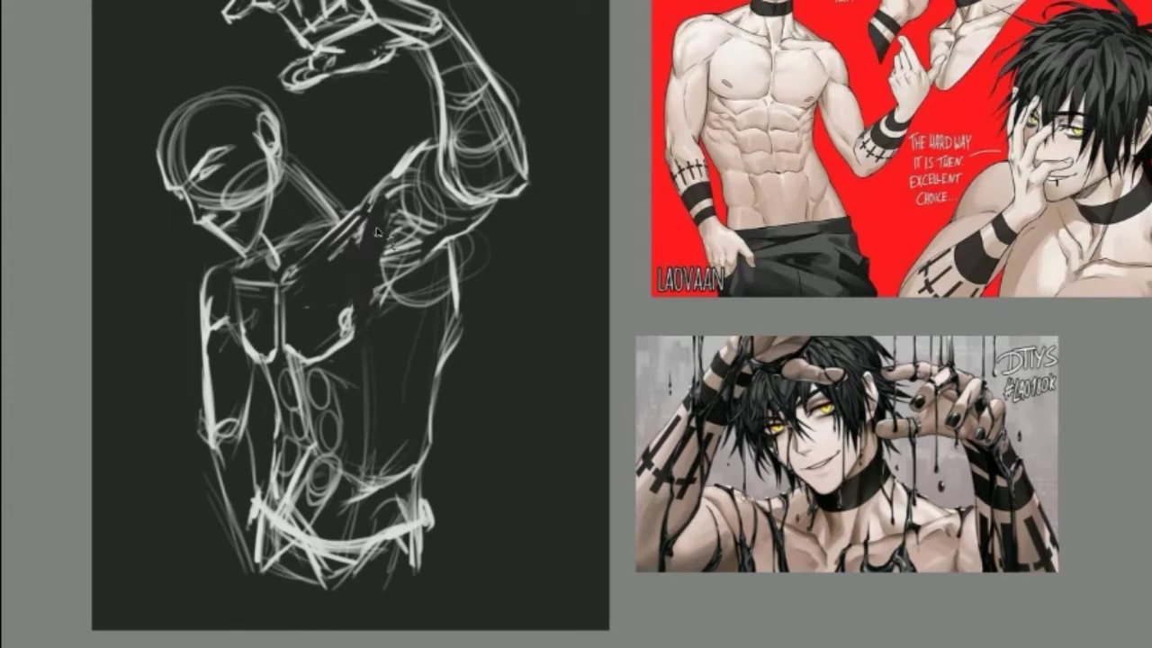
key(m)
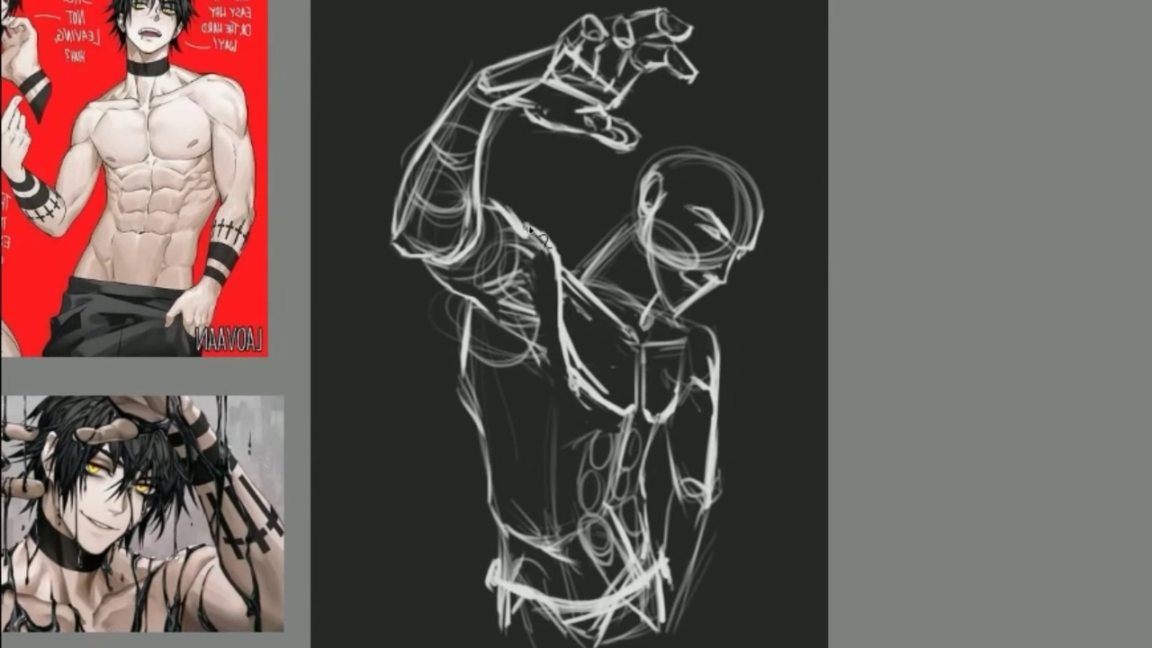
drag(531, 230, 580, 270)
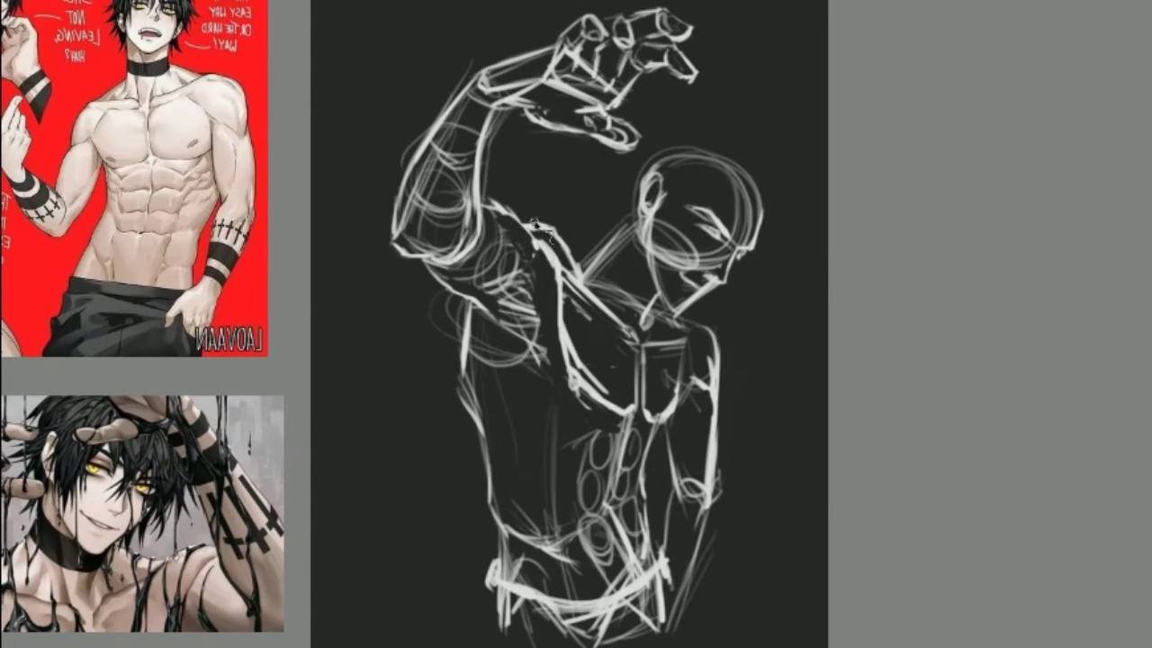
- Firm up the upper shoulder edge and sketch loose shaggy hair strands over the head
drag(490, 207, 531, 244)
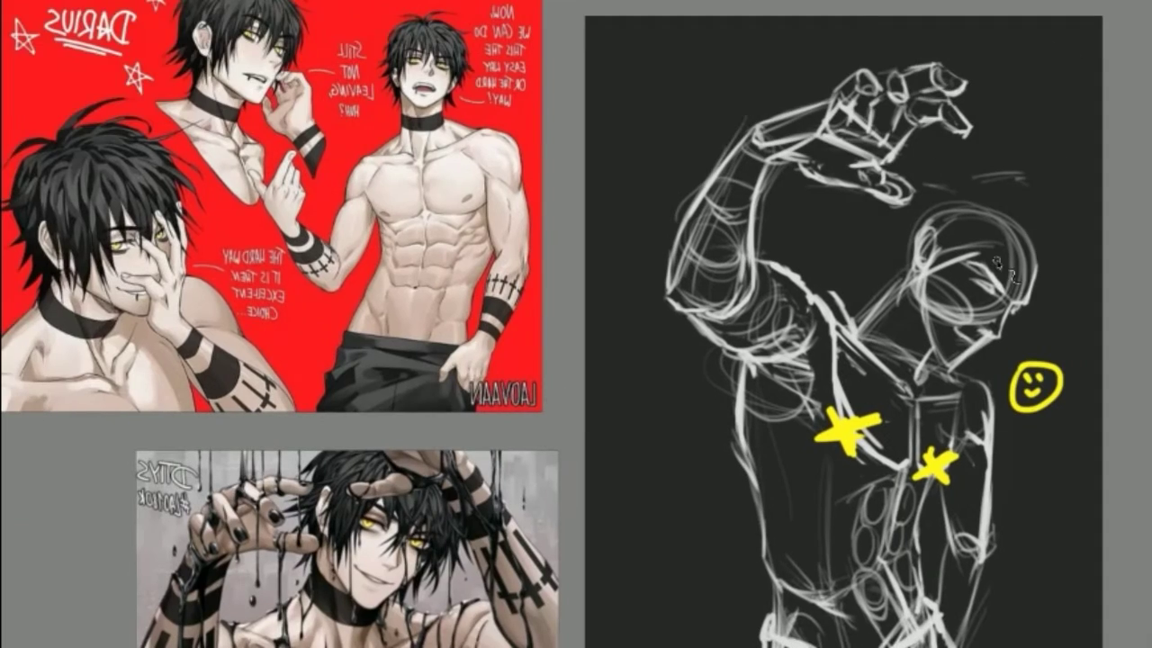
drag(1035, 252, 1057, 320)
mouse_move(904, 254)
mouse_down()
mouse_move(850, 315)
mouse_move(899, 367)
mouse_up()
mouse_move(905, 276)
mouse_down()
mouse_move(854, 324)
mouse_move(909, 225)
mouse_up()
drag(864, 270, 963, 193)
mouse_move(900, 214)
mouse_down()
mouse_move(1044, 279)
mouse_move(1040, 297)
mouse_up()
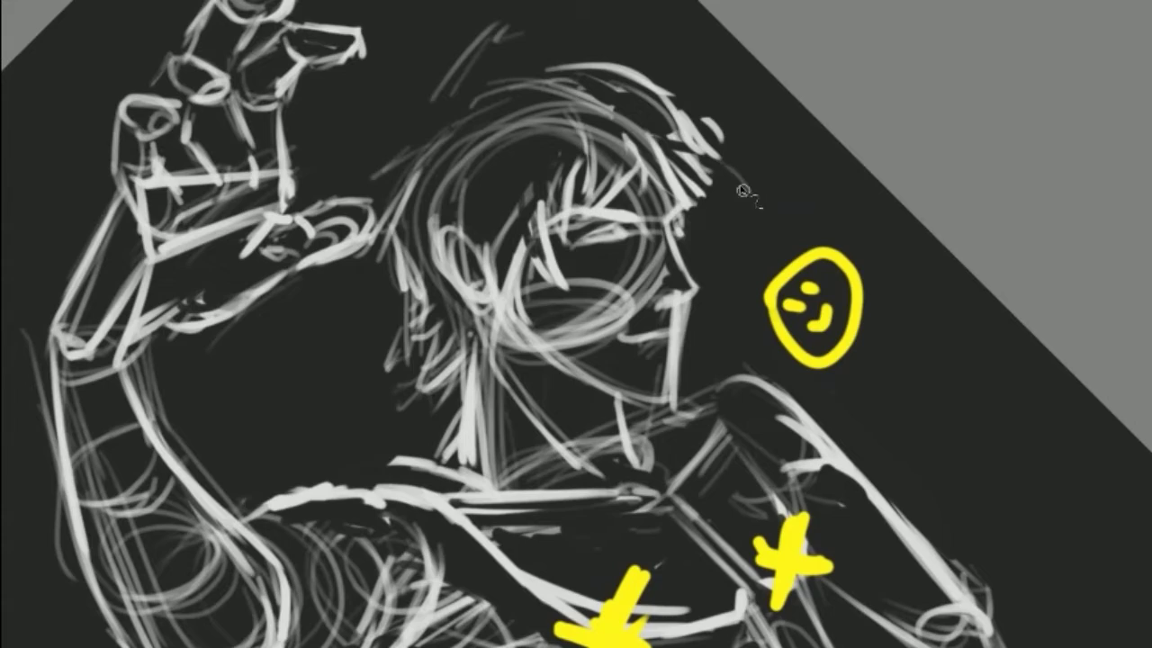
drag(720, 131, 731, 232)
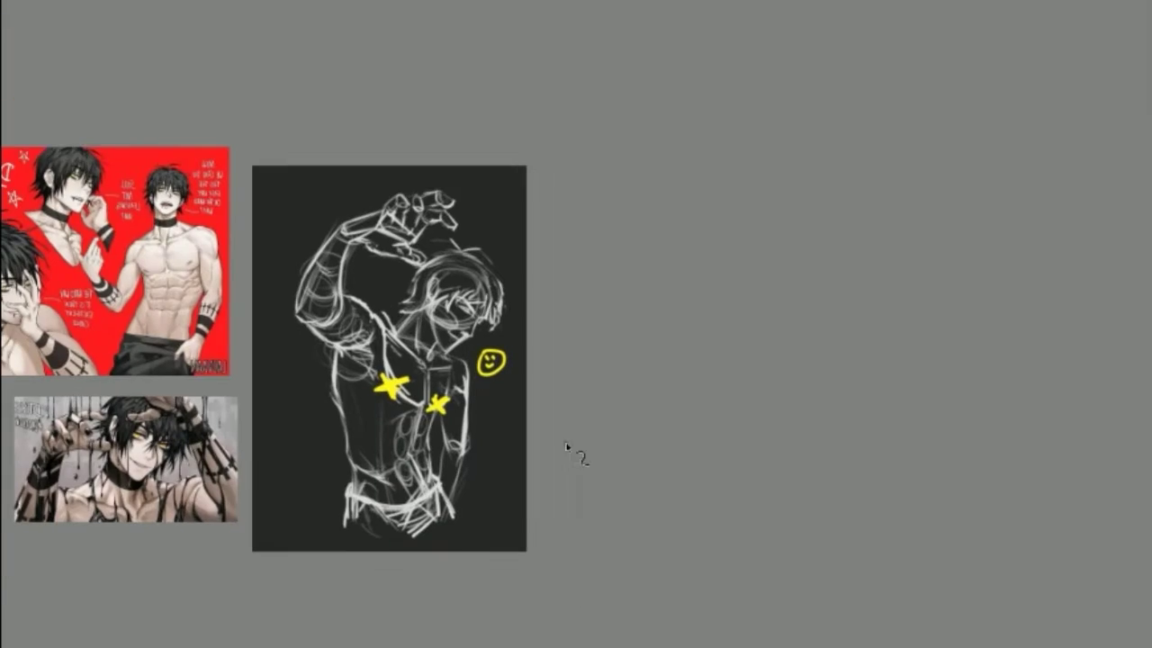
key(m)
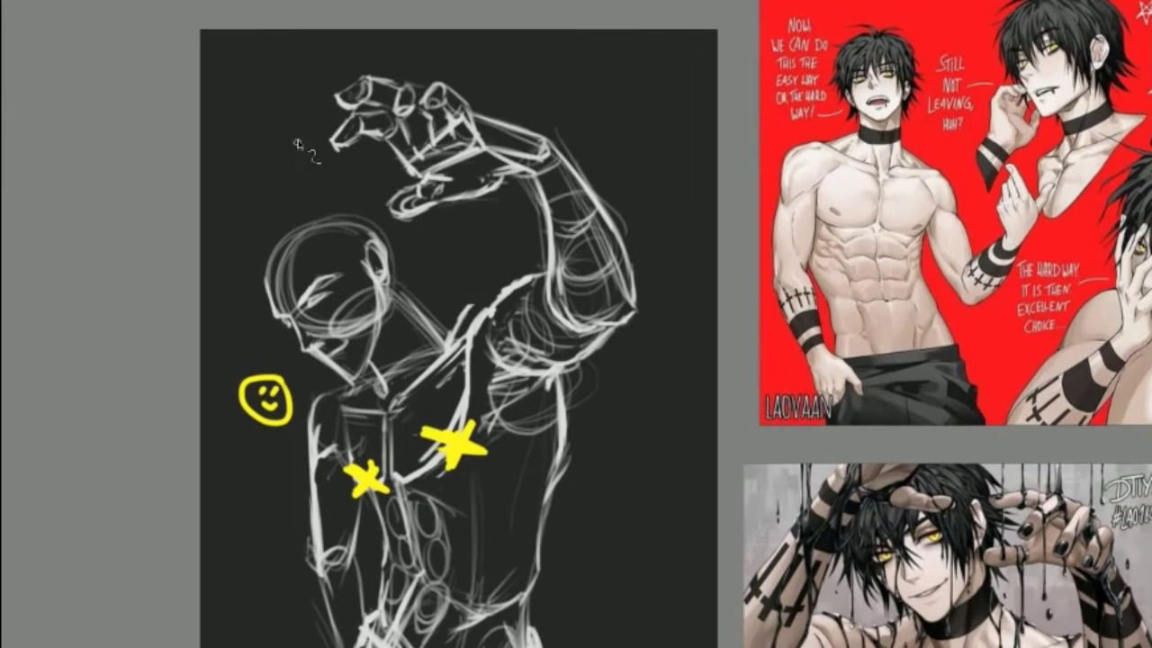
mouse_move(358, 189)
mouse_down()
mouse_move(353, 180)
mouse_move(282, 223)
mouse_move(257, 297)
mouse_up()
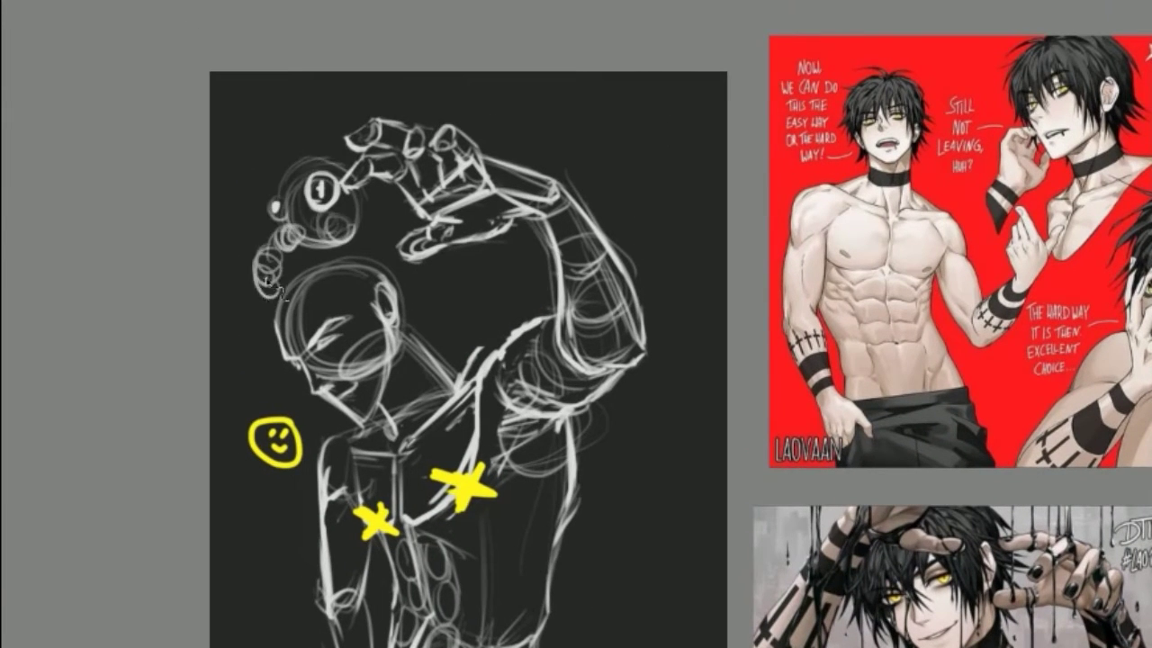
drag(325, 225, 423, 288)
drag(279, 284, 220, 360)
drag(324, 252, 288, 153)
mouse_move(266, 212)
mouse_down()
mouse_move(329, 140)
mouse_move(304, 213)
mouse_up()
drag(409, 261, 463, 342)
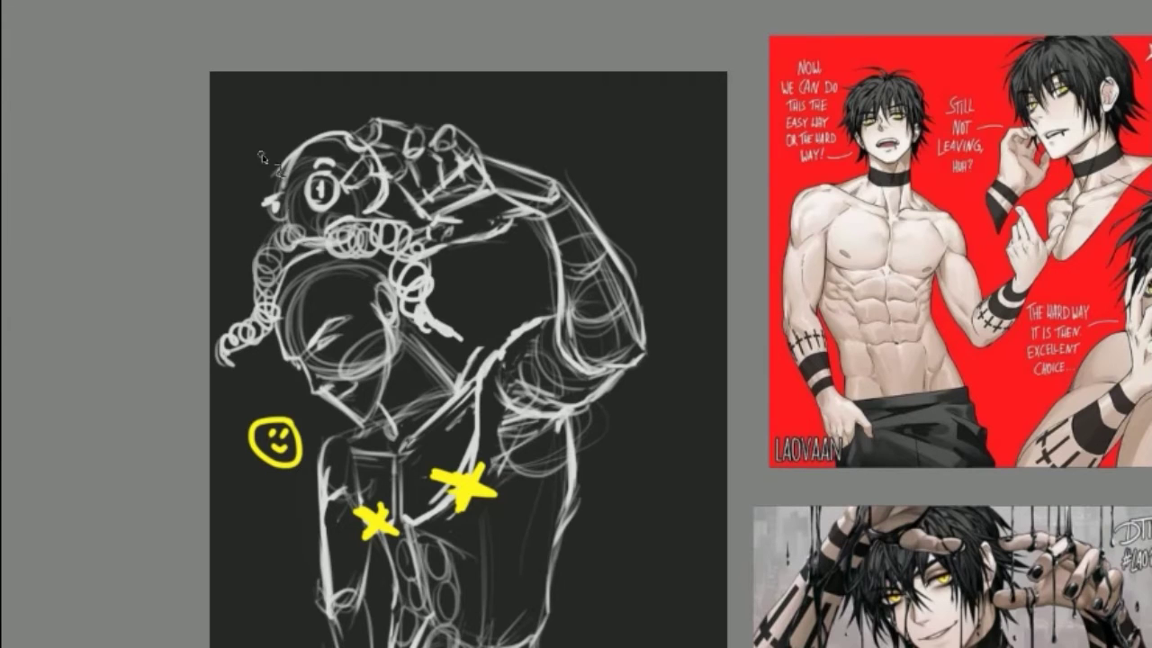
drag(302, 169, 326, 175)
mouse_move(439, 310)
mouse_down()
mouse_move(459, 382)
mouse_move(504, 286)
mouse_up()
drag(310, 229, 351, 328)
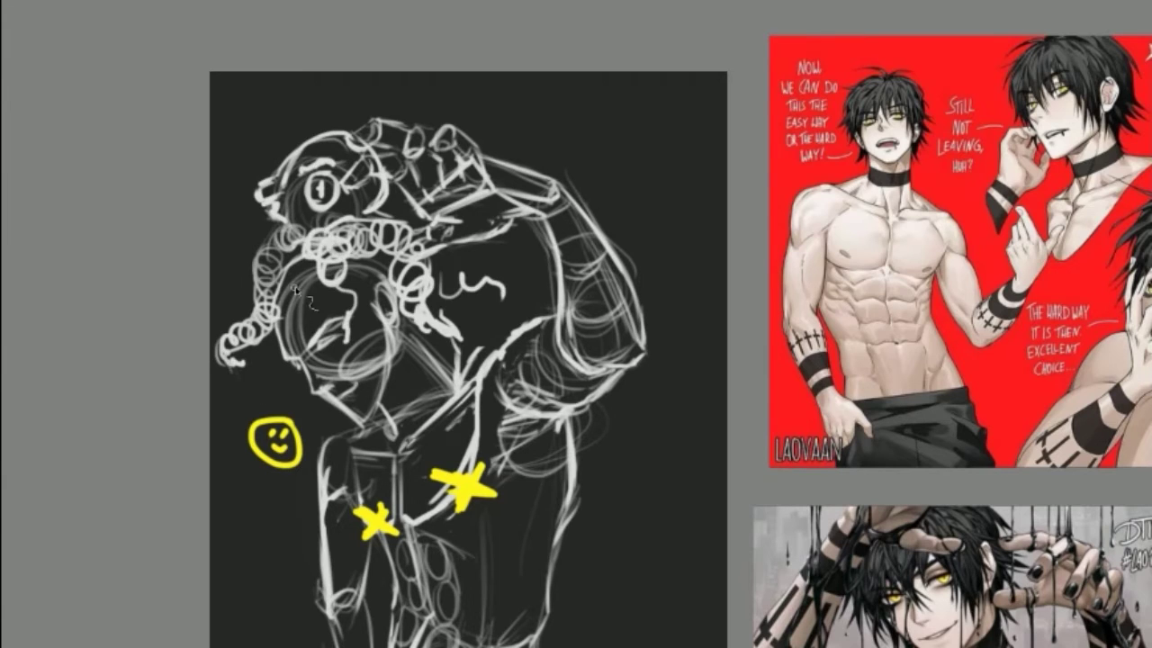
key(Delete)
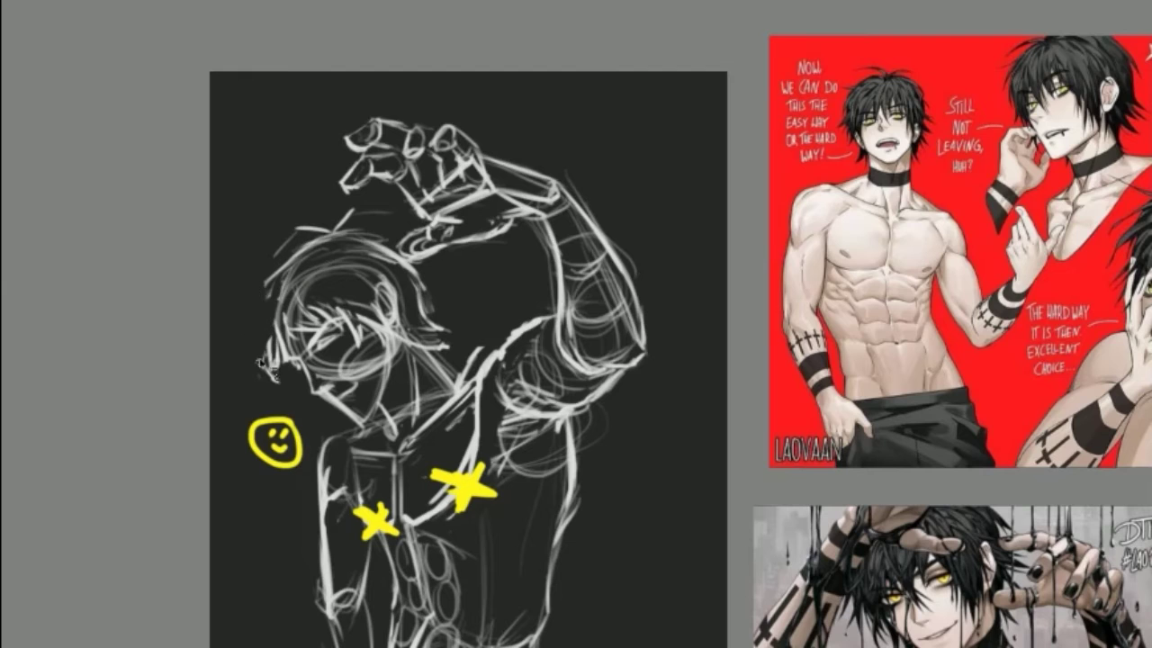
key(Delete)
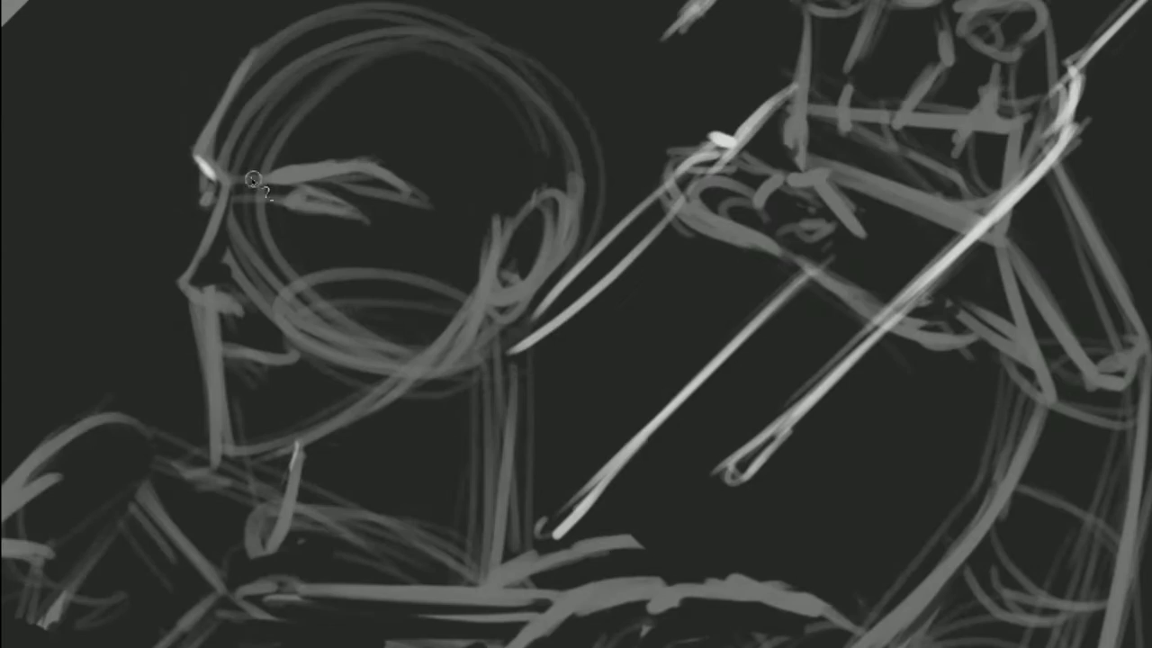
- Paint bright lines over the eyebrow and down the nose bridge
drag(248, 177, 378, 162)
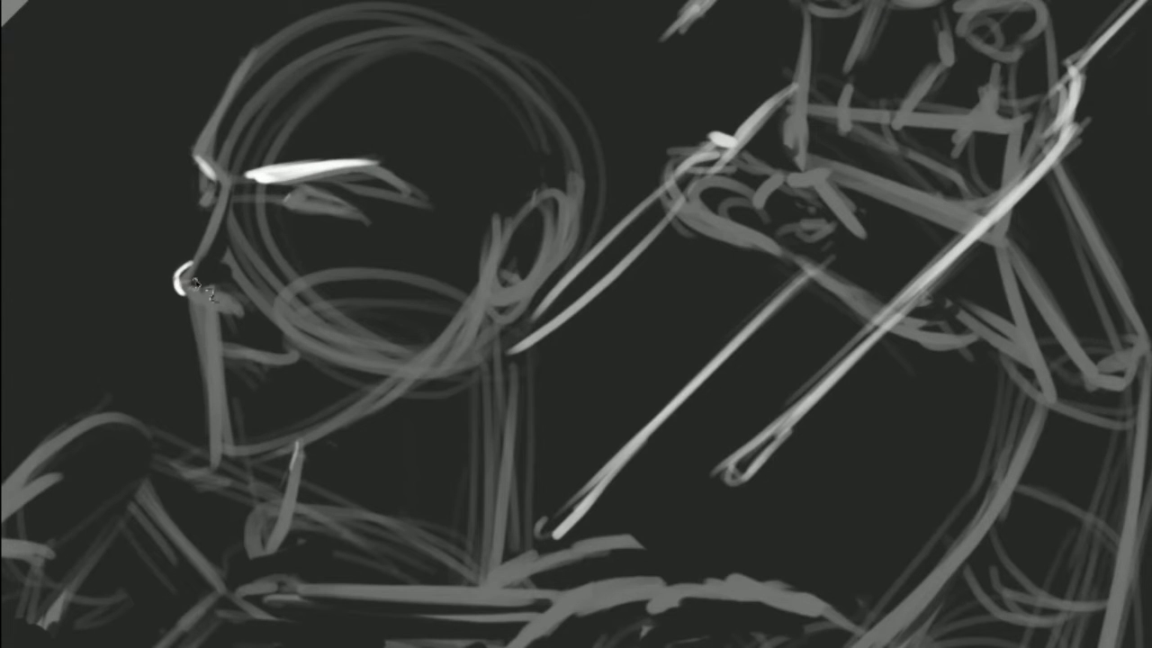
drag(221, 279, 423, 295)
mouse_move(425, 203)
mouse_down()
mouse_move(389, 293)
mouse_move(429, 331)
mouse_up()
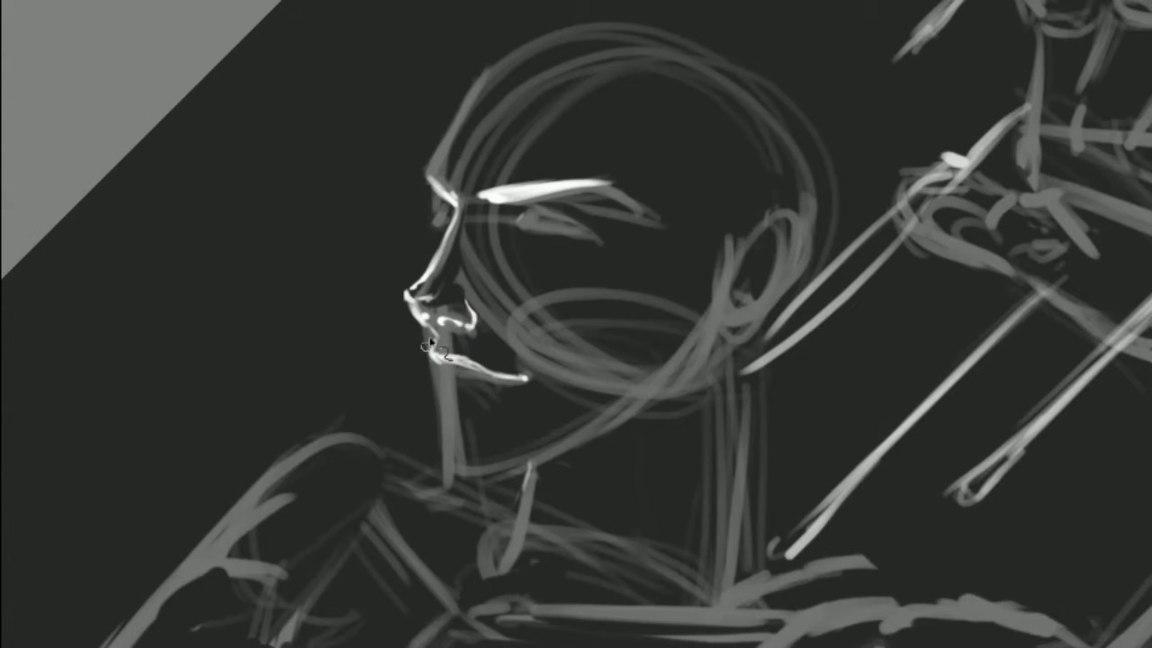
scroll(450, 359, down, 1)
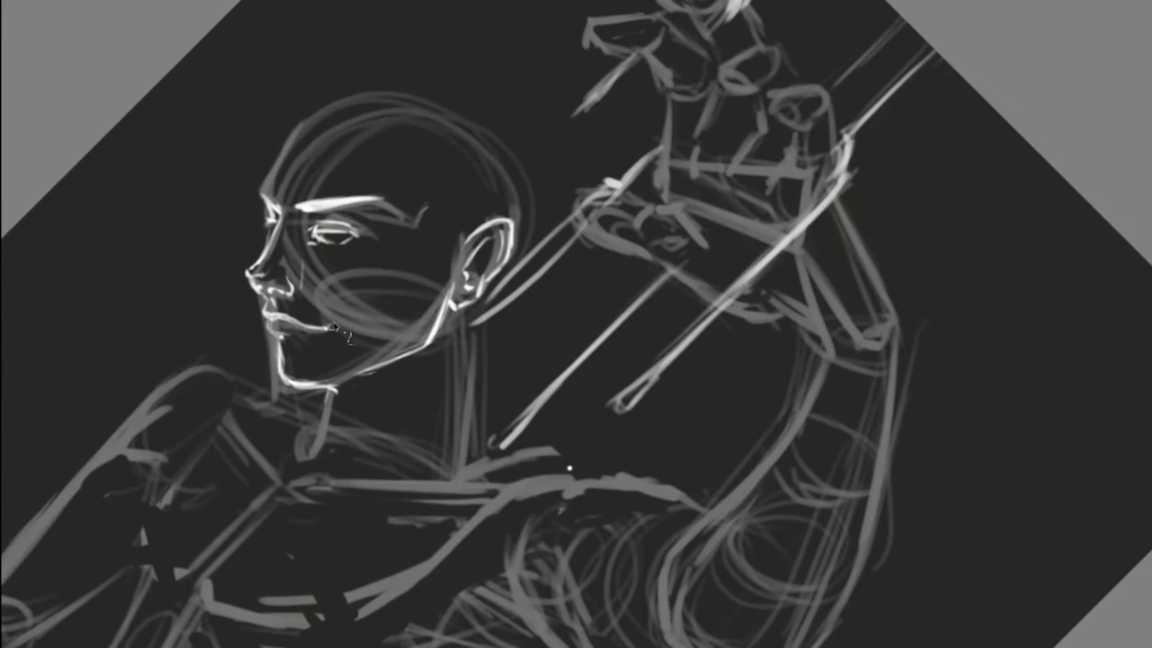
- Redraw the eye with a lower lid and upper eyelid arc, zoomed in close
drag(315, 225, 365, 233)
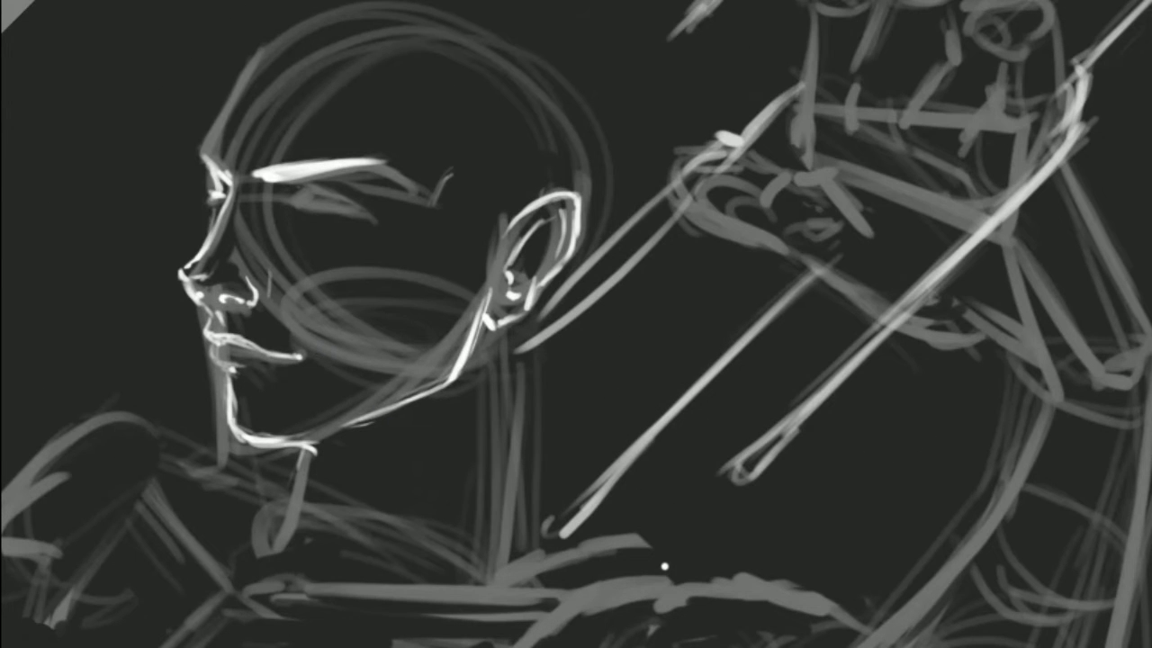
mouse_move(333, 214)
mouse_down()
mouse_move(279, 218)
mouse_move(351, 192)
mouse_move(318, 186)
mouse_up()
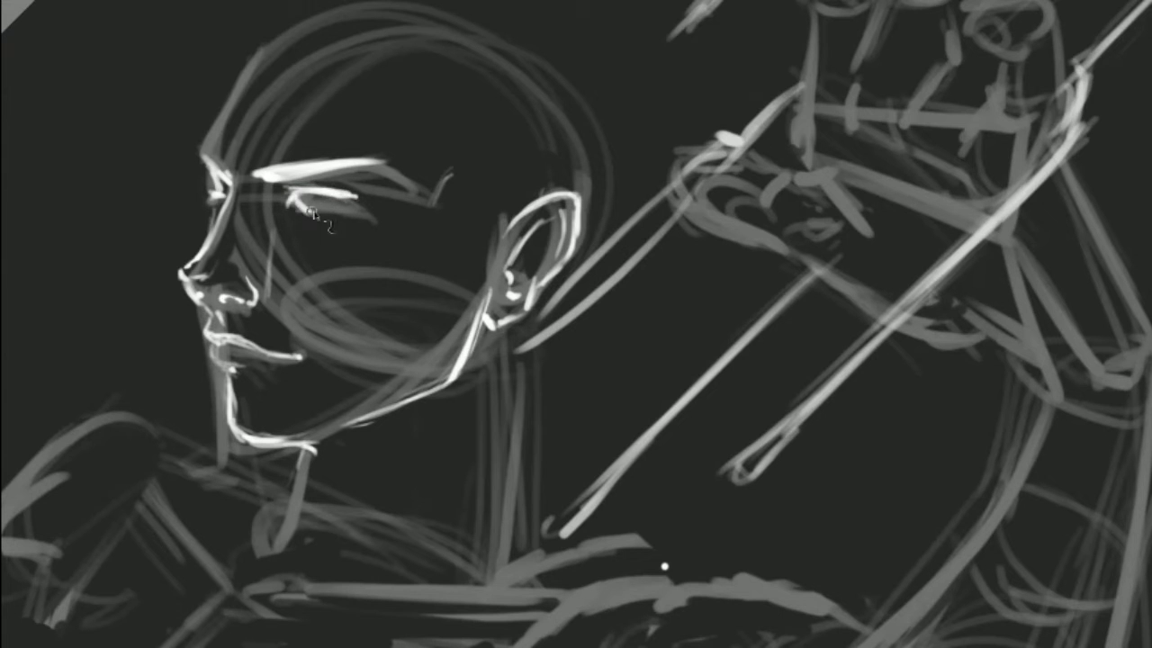
key(ctrl+plus)
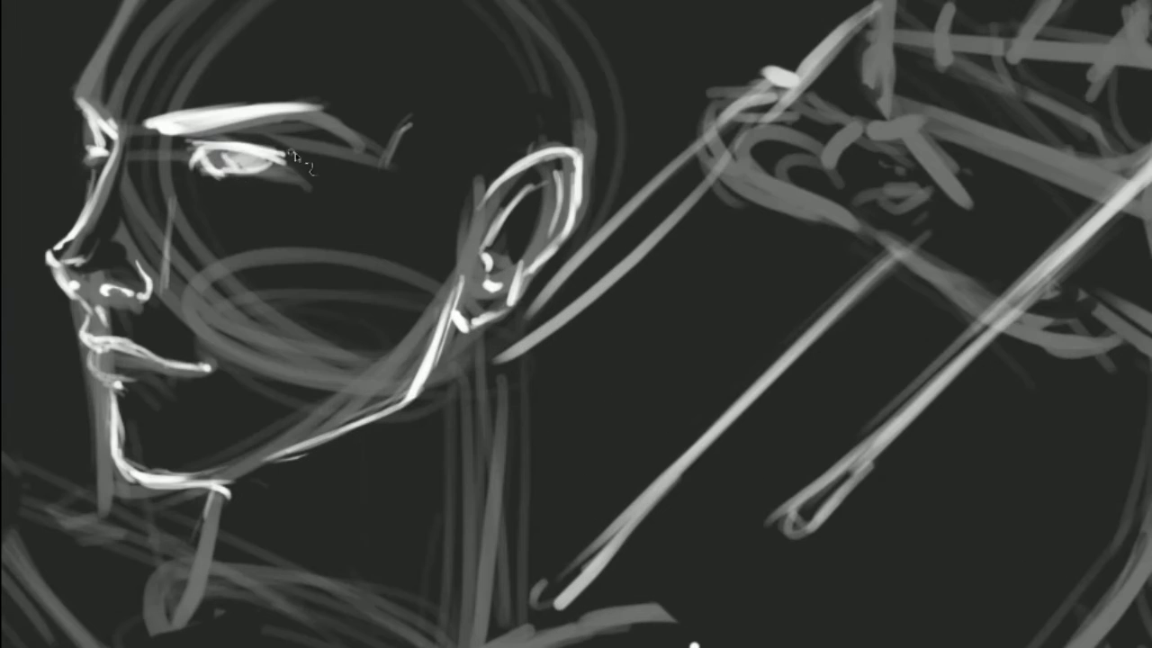
mouse_move(248, 164)
mouse_down()
mouse_move(194, 173)
mouse_move(261, 128)
mouse_up()
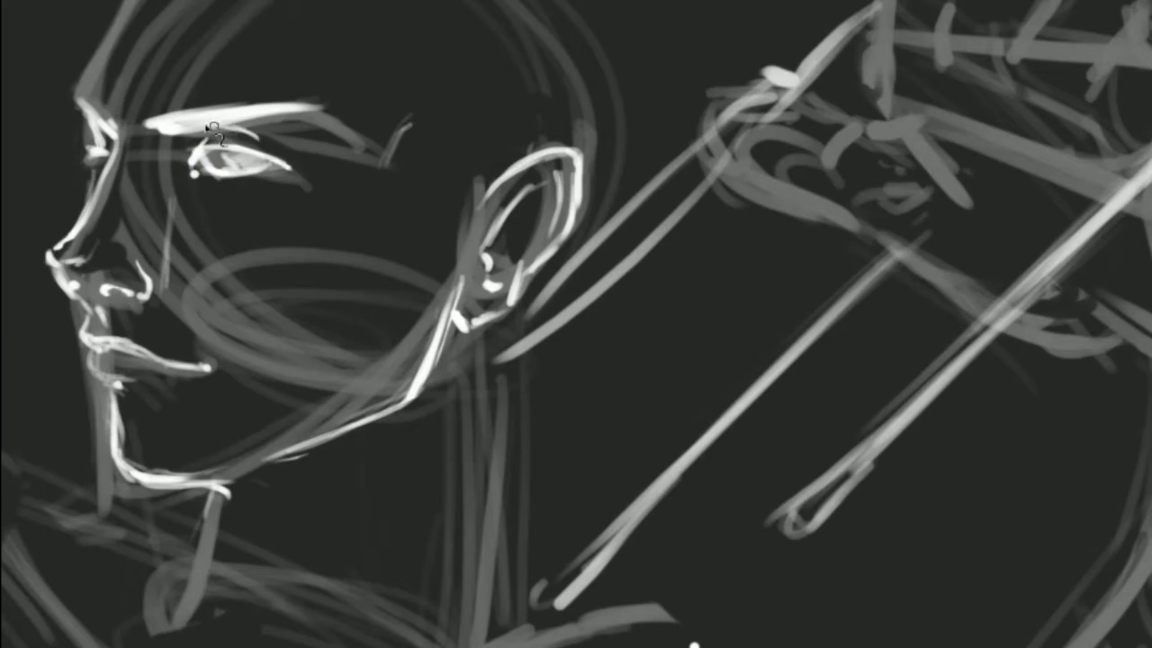
drag(194, 142, 274, 139)
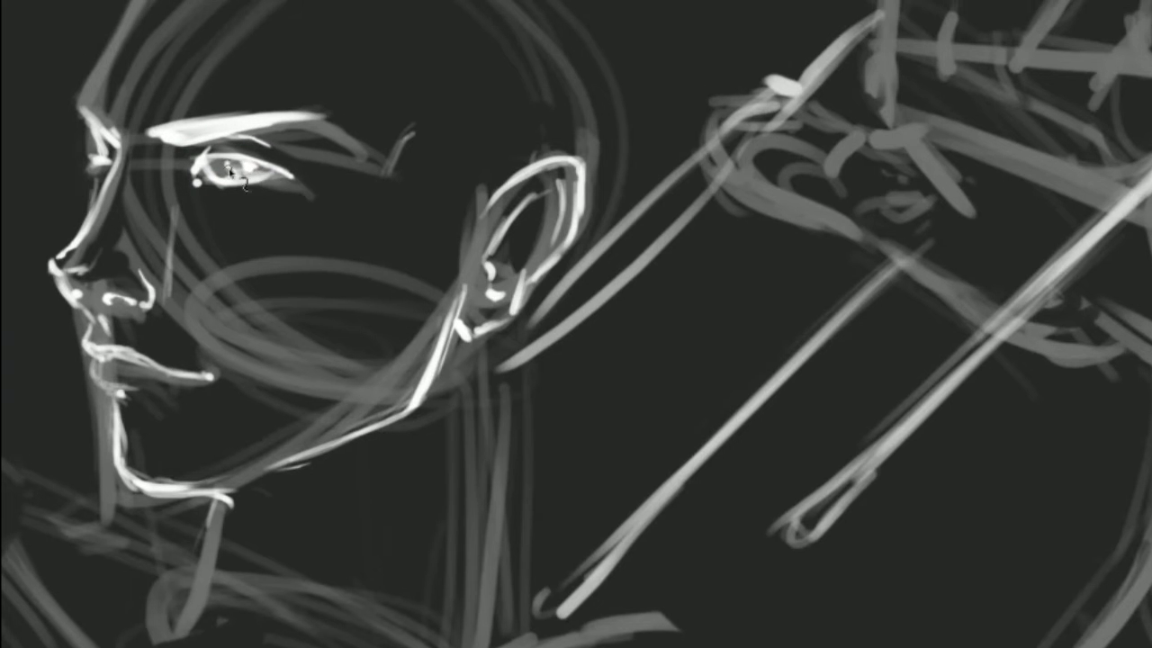
key(minus)
key(minus)
key(minus)
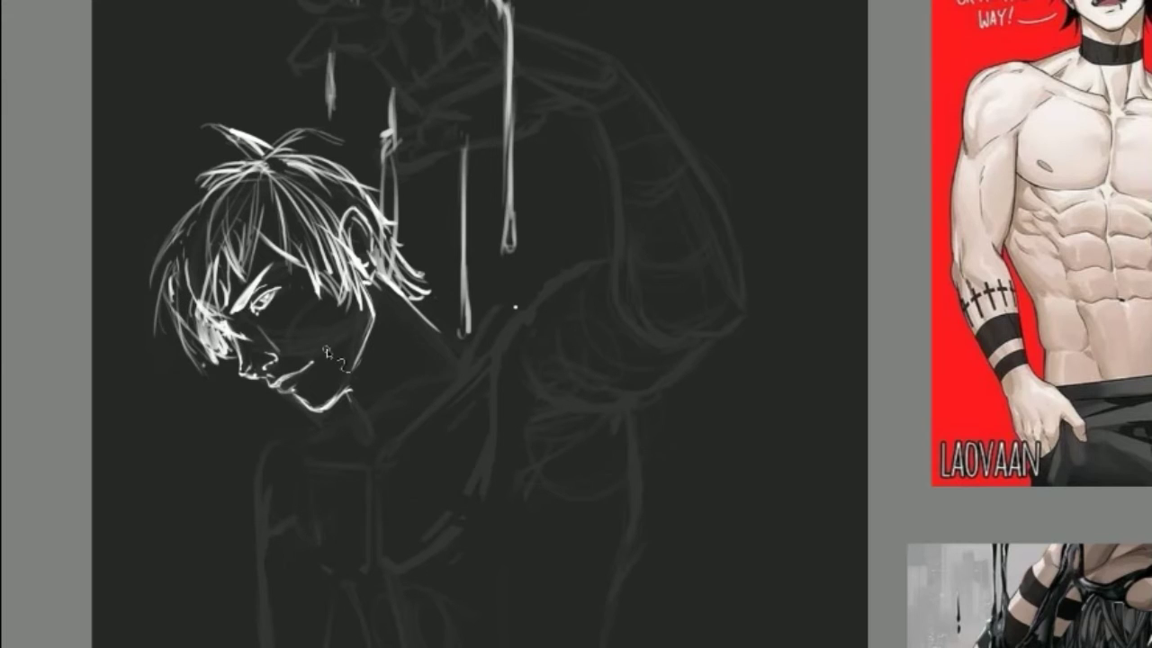
- Draw a pec line on the chest and a line running down from the neck
key(minus)
drag(374, 358, 416, 315)
drag(428, 263, 414, 340)
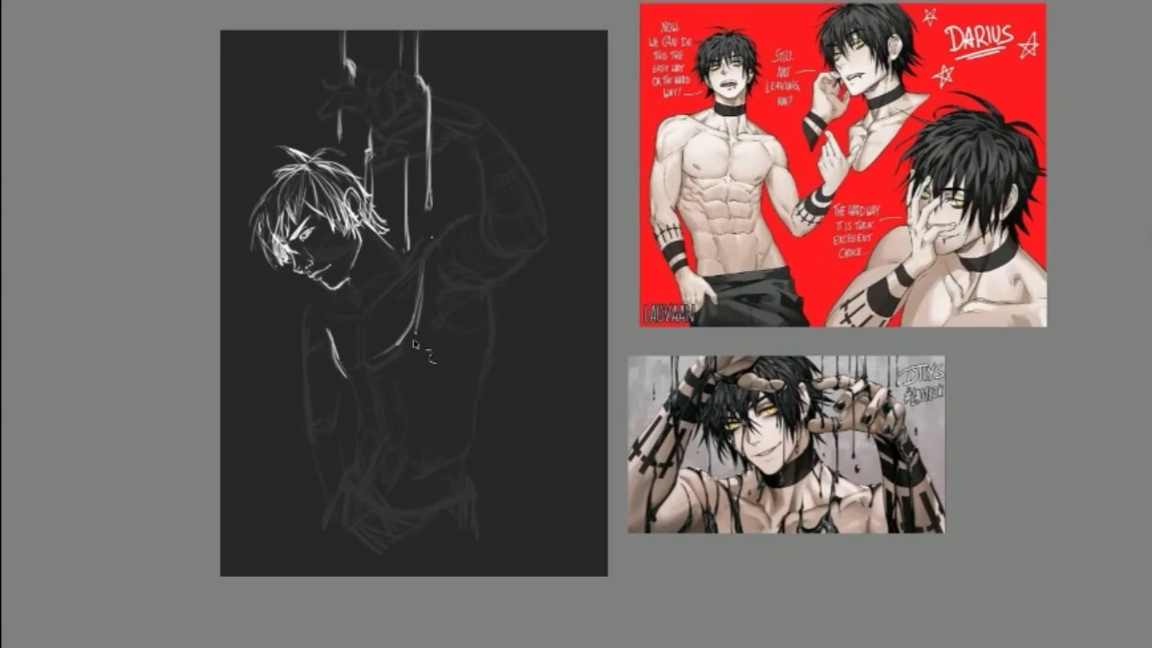
- Rotate the view about 15° and mirror it to check proportions, then reset rotation upright
key(6)
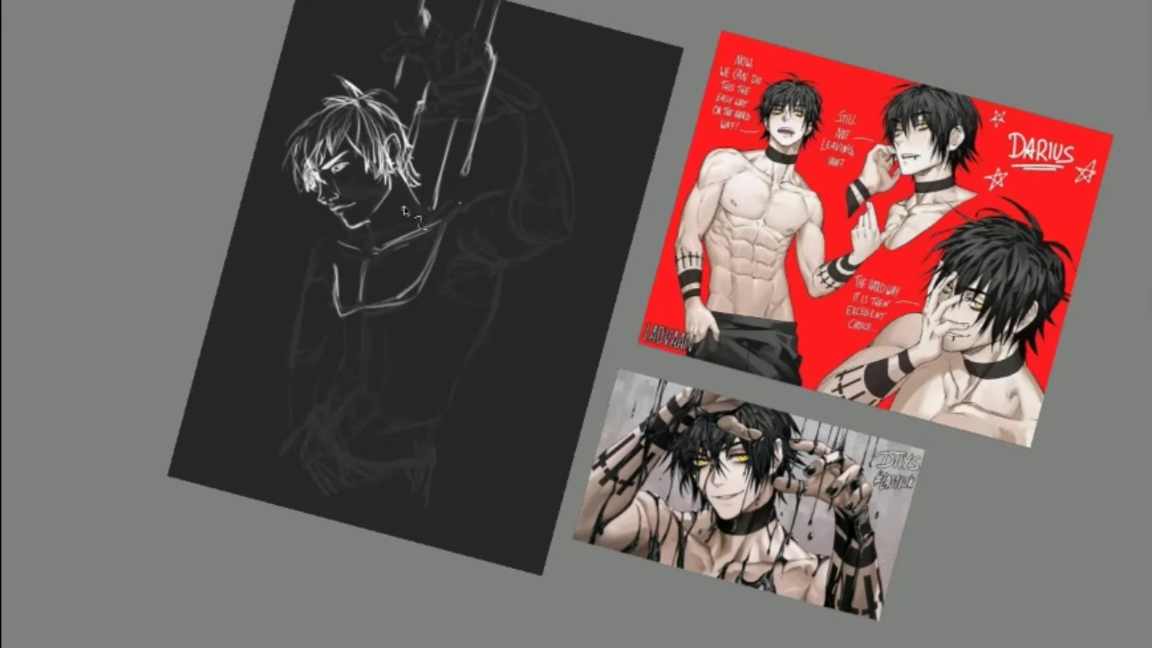
key(m)
key(plus)
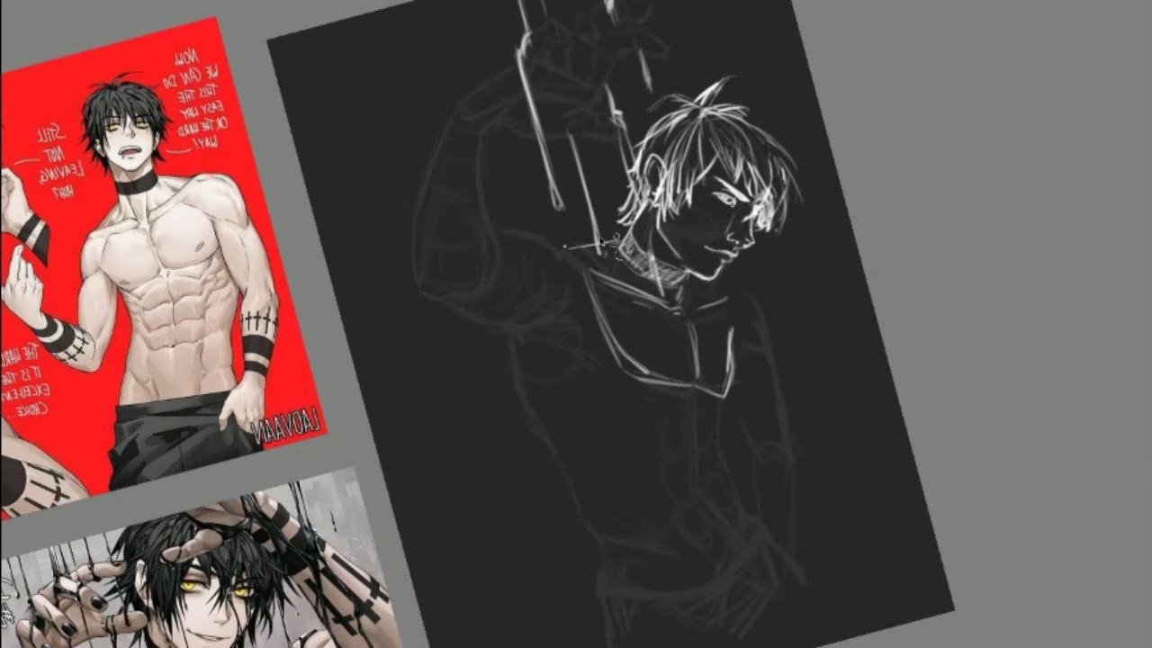
key(m)
key(5)
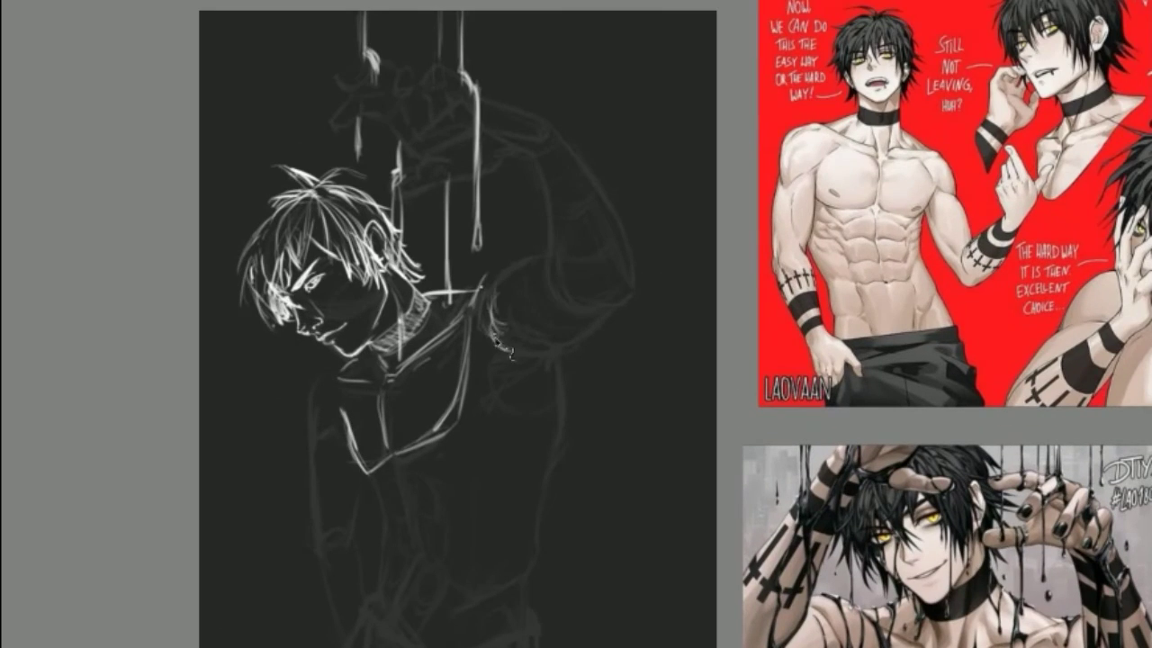
key(m)
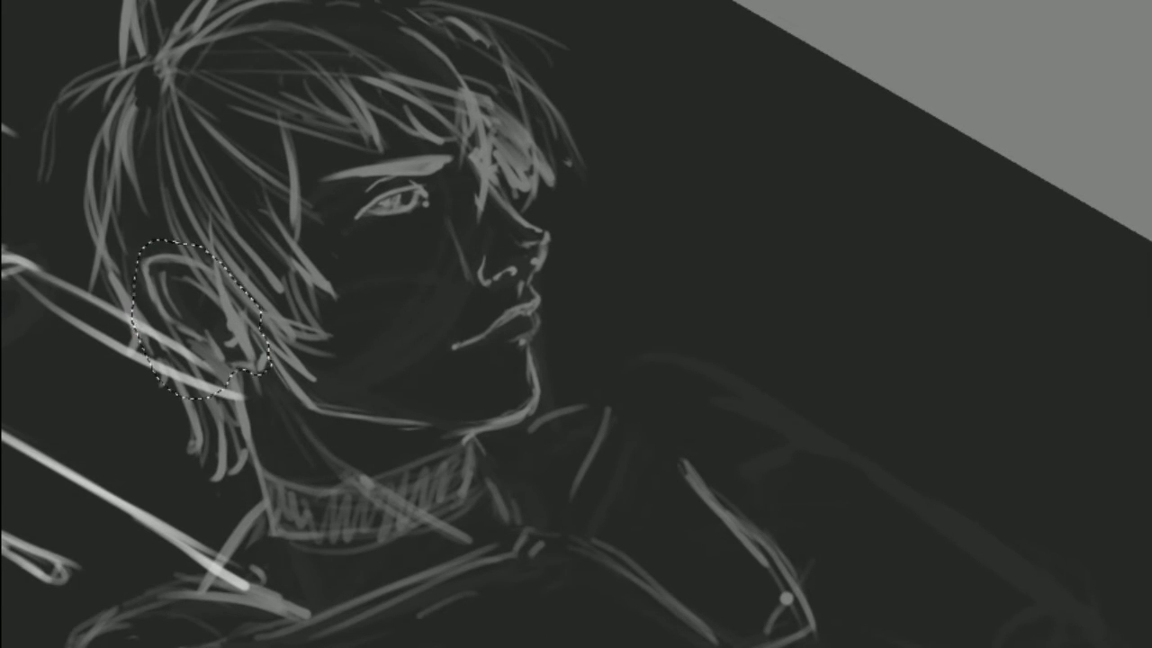
- Shift the ear up and right, then redraw the eye with a closed lower lid and brighter iris
drag(198, 333, 216, 316)
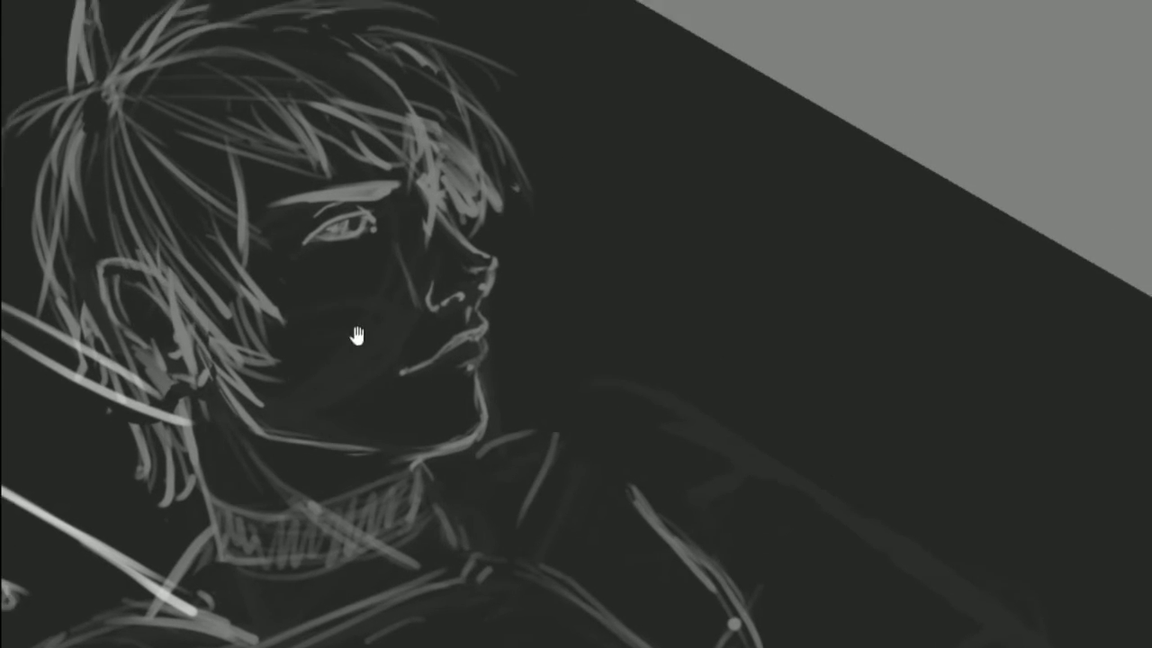
drag(320, 268, 5, 292)
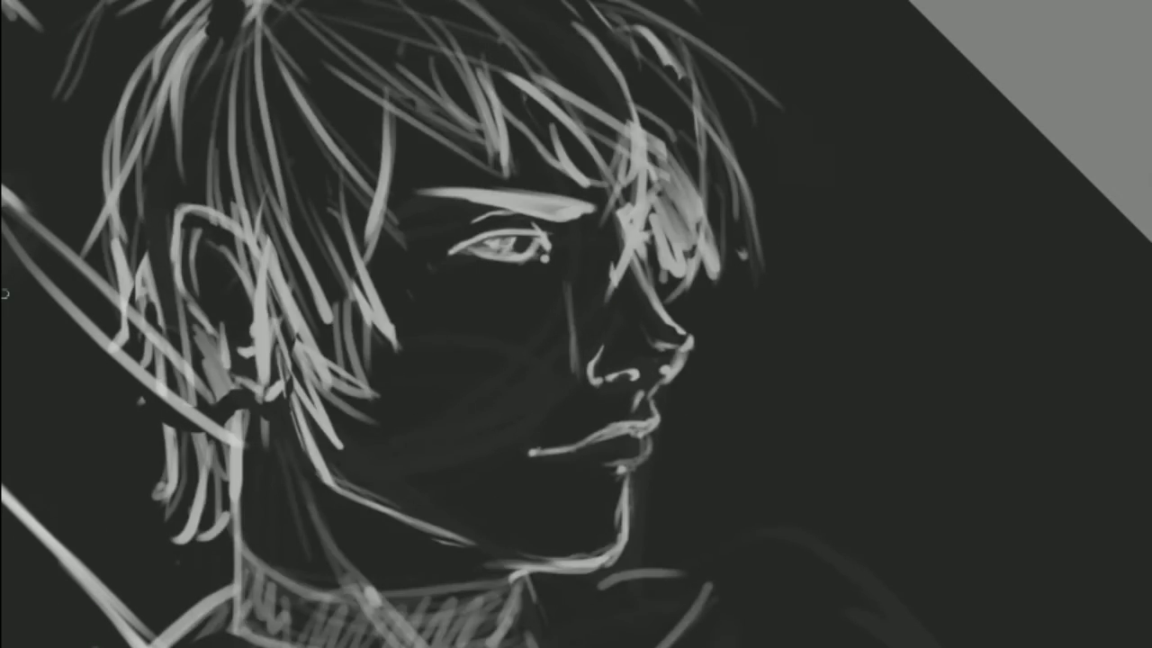
mouse_move(544, 255)
mouse_down()
mouse_move(445, 250)
mouse_move(537, 232)
mouse_up()
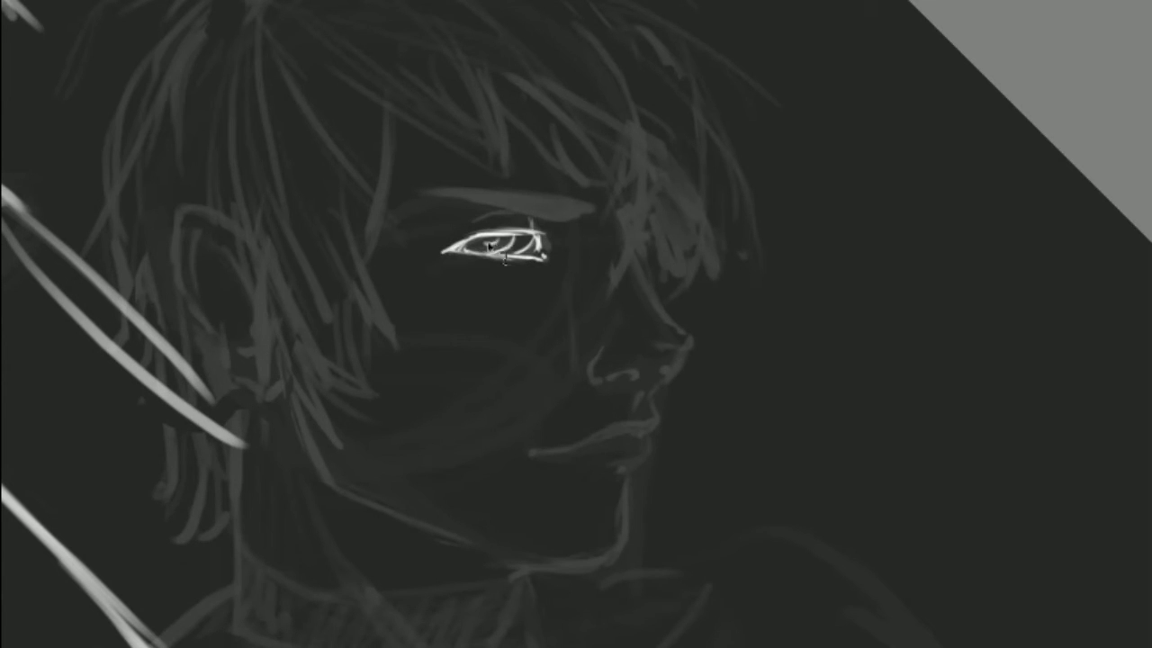
drag(471, 250, 477, 246)
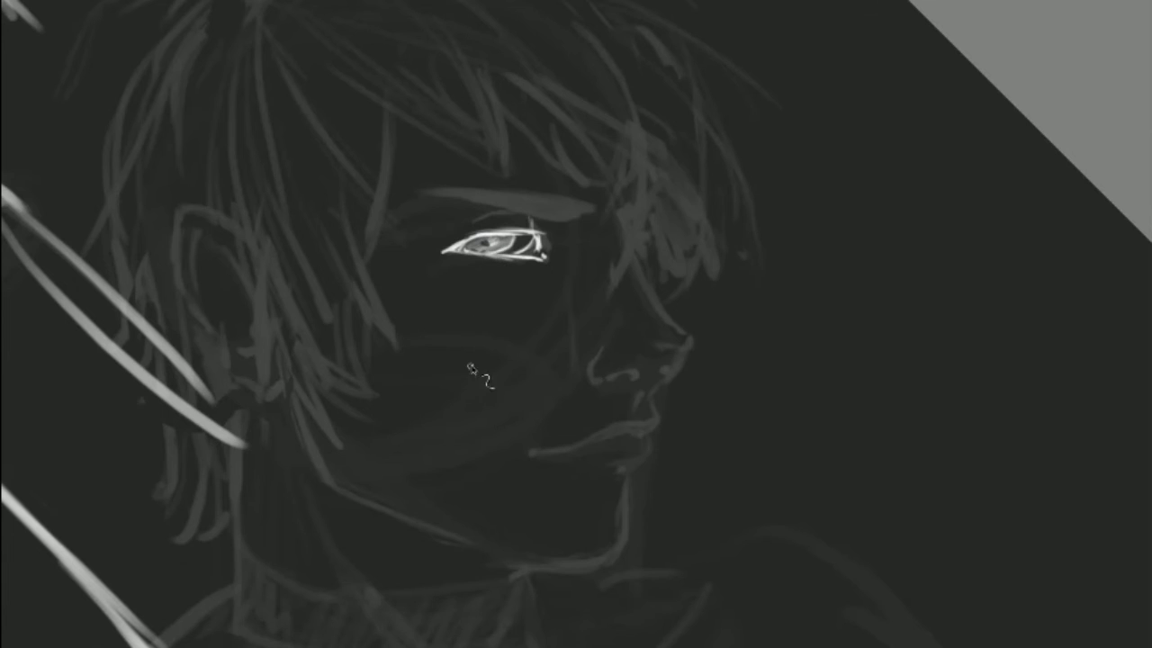